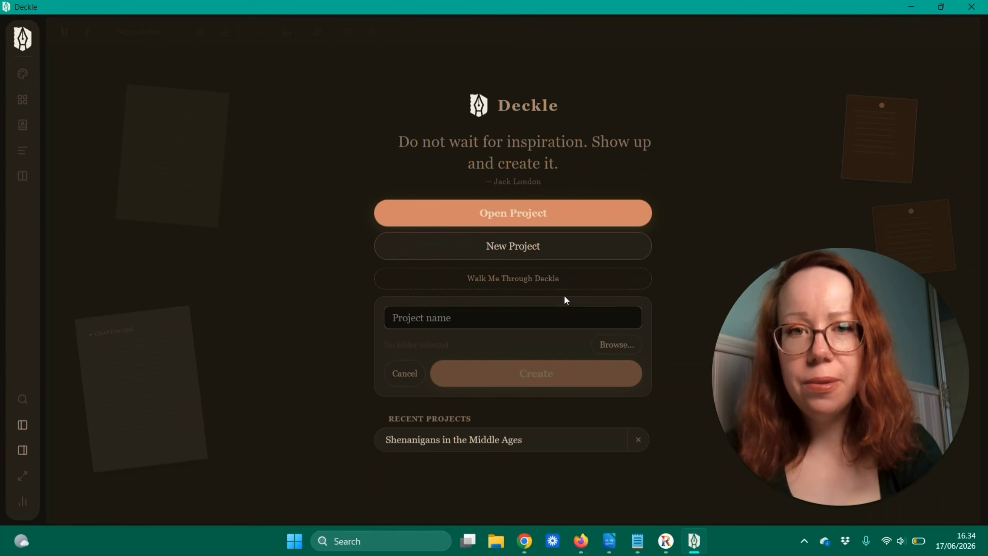
# - Create a new project named "Fun in the Middle Ages" in a chosen folder
pyautogui.click(519, 315)
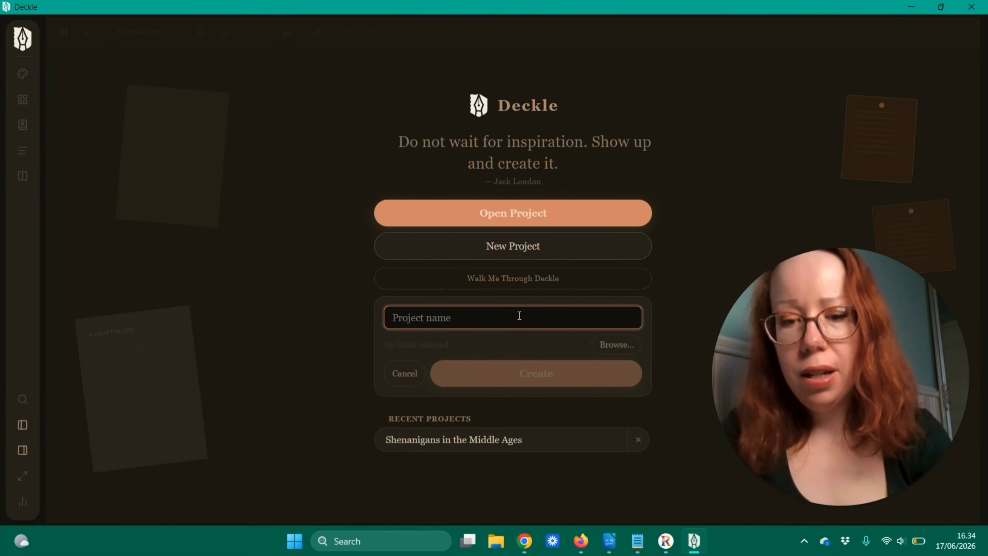
pyautogui.write('Fun')
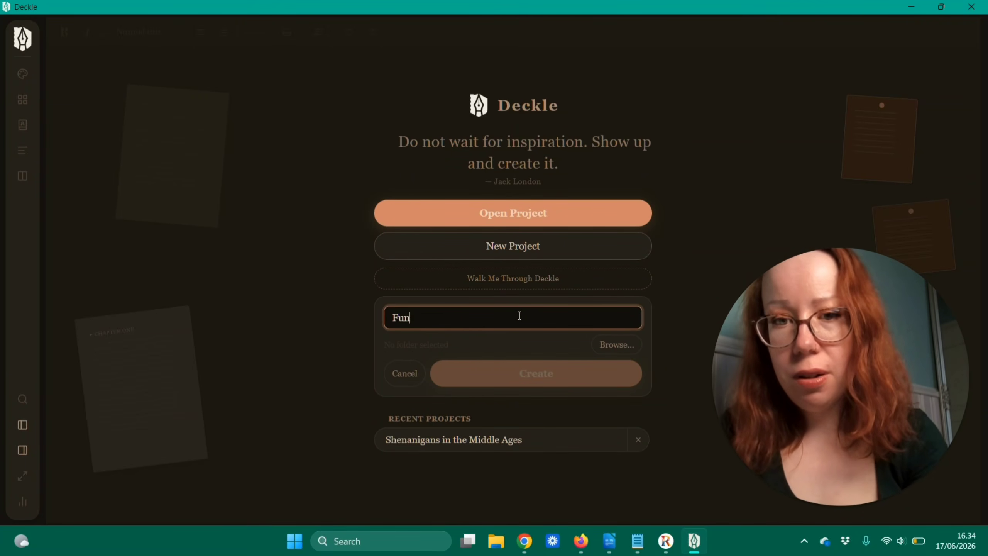
pyautogui.write(' in the Middle')
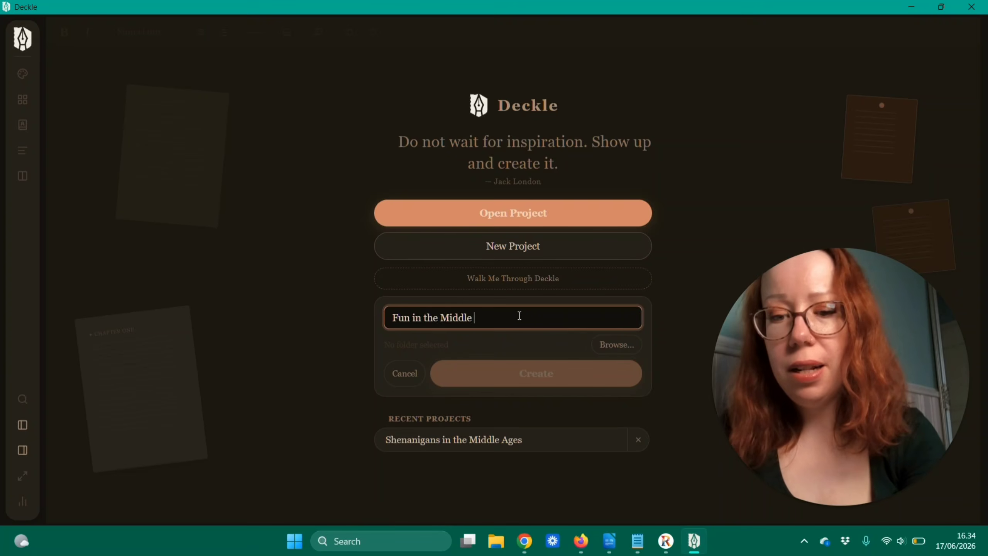
pyautogui.write(' Ages')
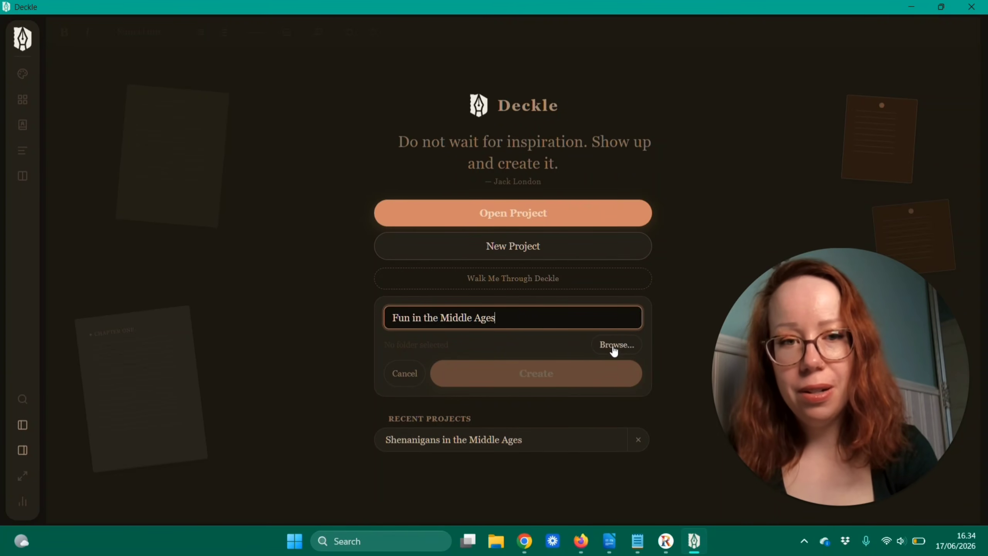
pyautogui.click(613, 349)
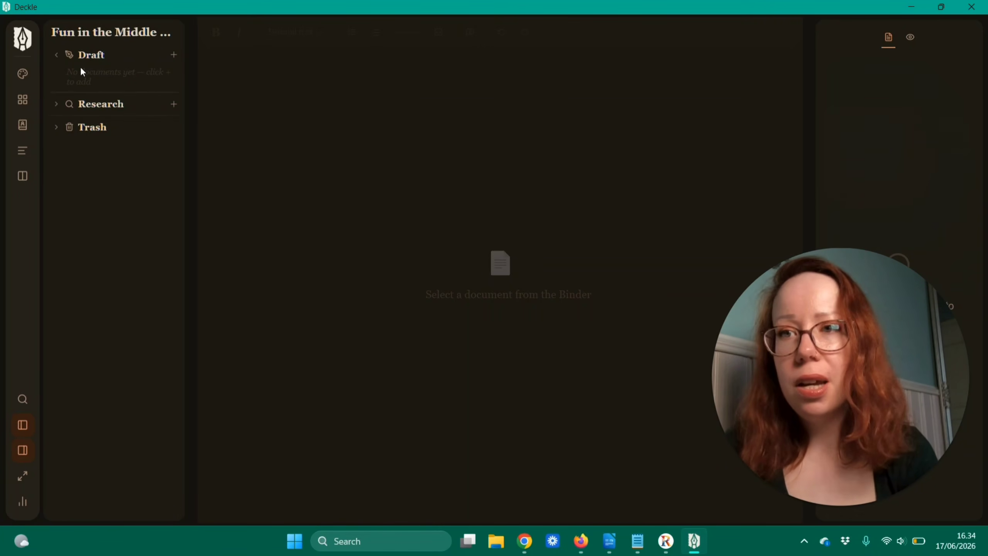
# - Review the front matter and back matter options for the Draft section, and add a chapter to it
pyautogui.click(175, 56)
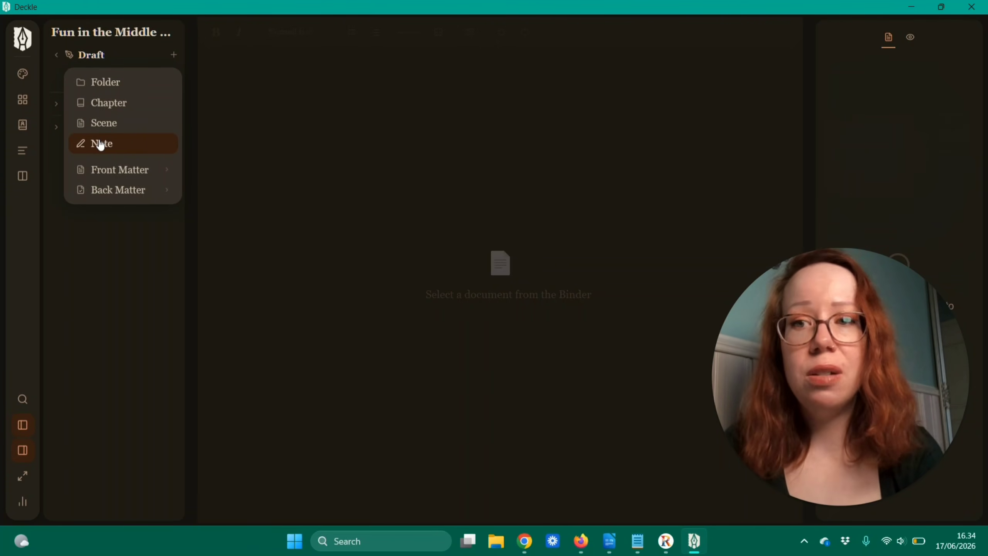
pyautogui.click(133, 169)
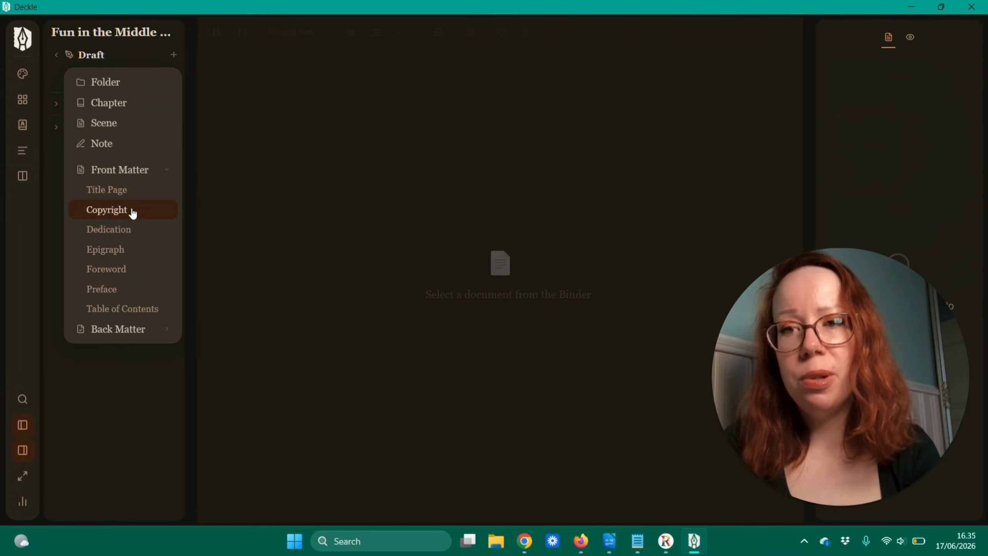
pyautogui.click(121, 325)
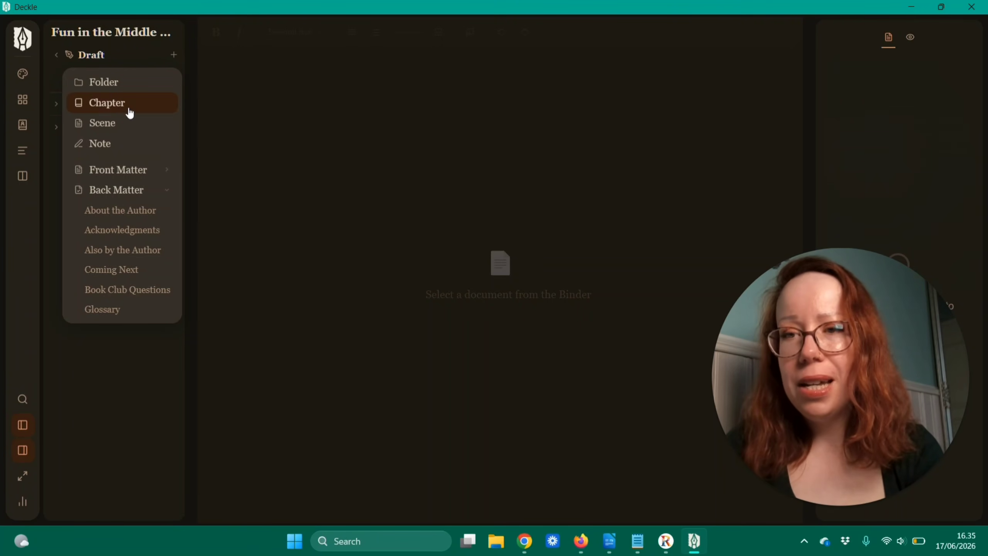
pyautogui.click(95, 103)
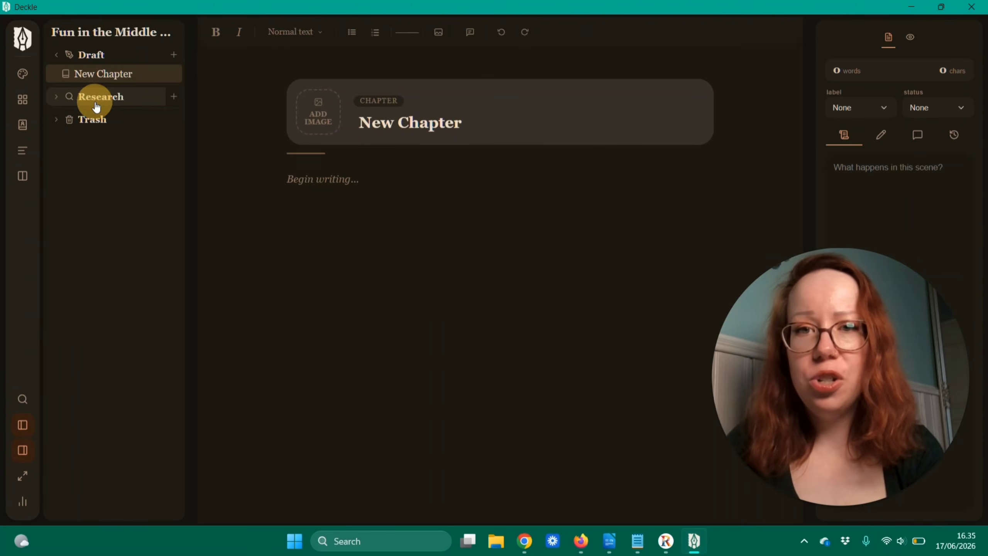
# - Retitle the new chapter "The Horseman Arrives" and place the cursor in its body
pyautogui.click(414, 130)
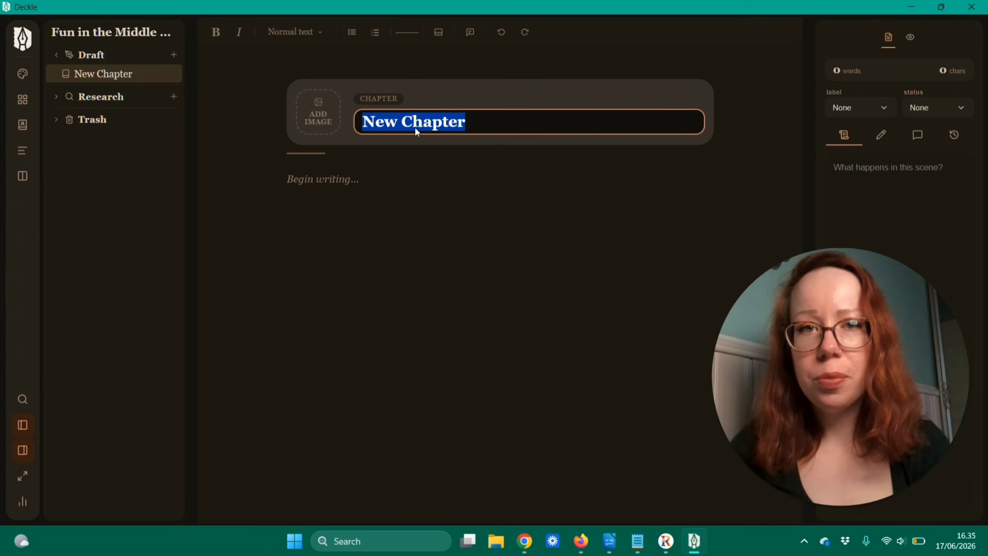
pyautogui.write('The Horse,an')
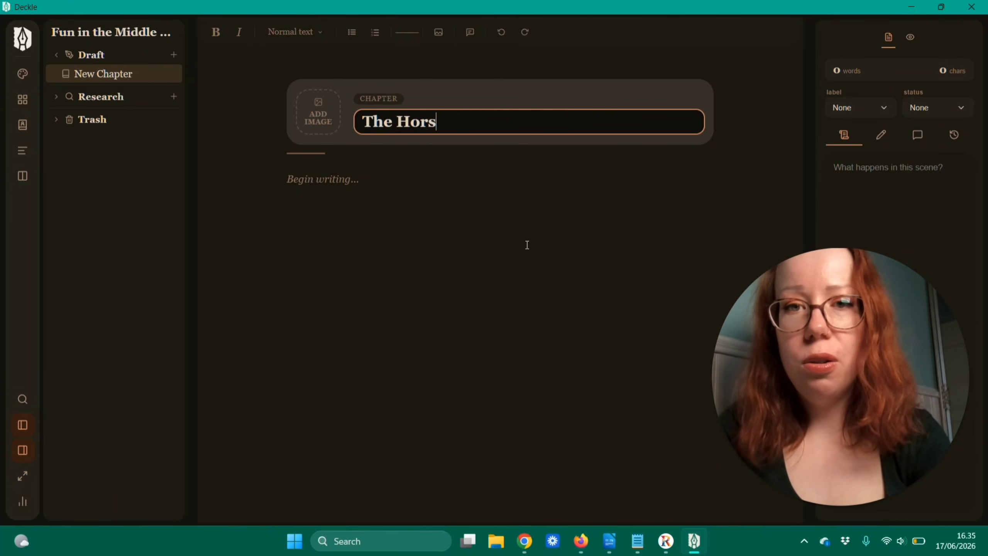
pyautogui.press('BackSpace')
pyautogui.press('BackSpace')
pyautogui.write('man Arrives')
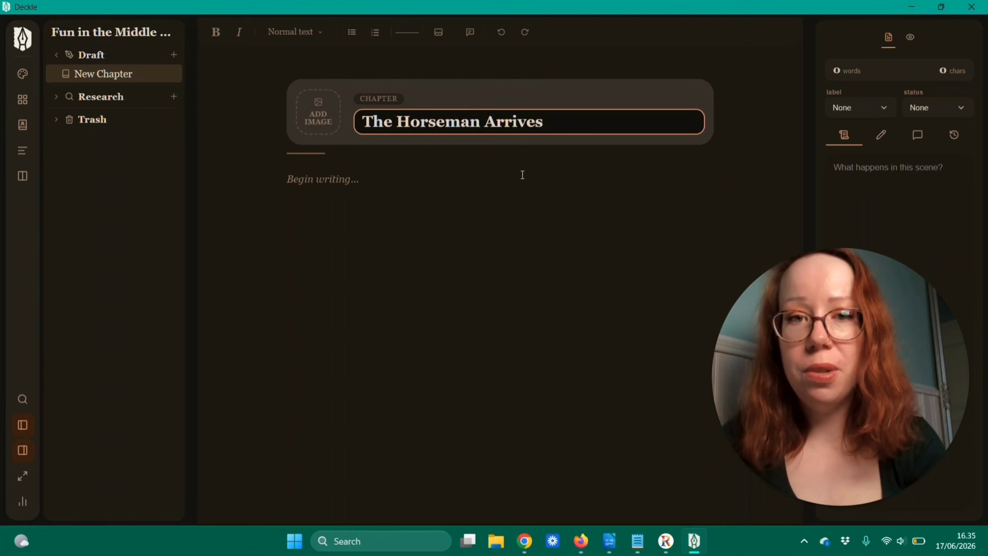
pyautogui.click(522, 175)
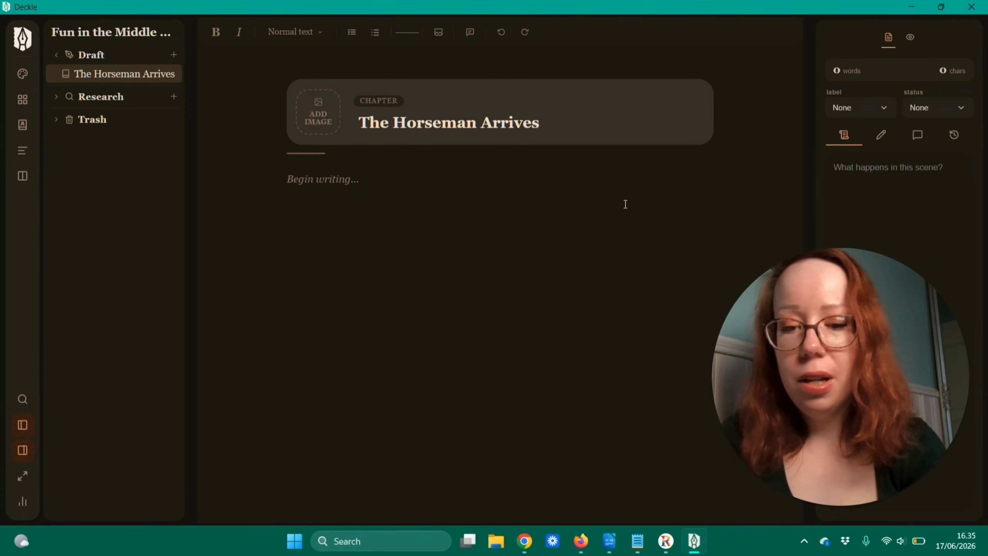
# - Write "Here's the story! Here he comes!" in the chapter's body
pyautogui.write("Here's the story!")
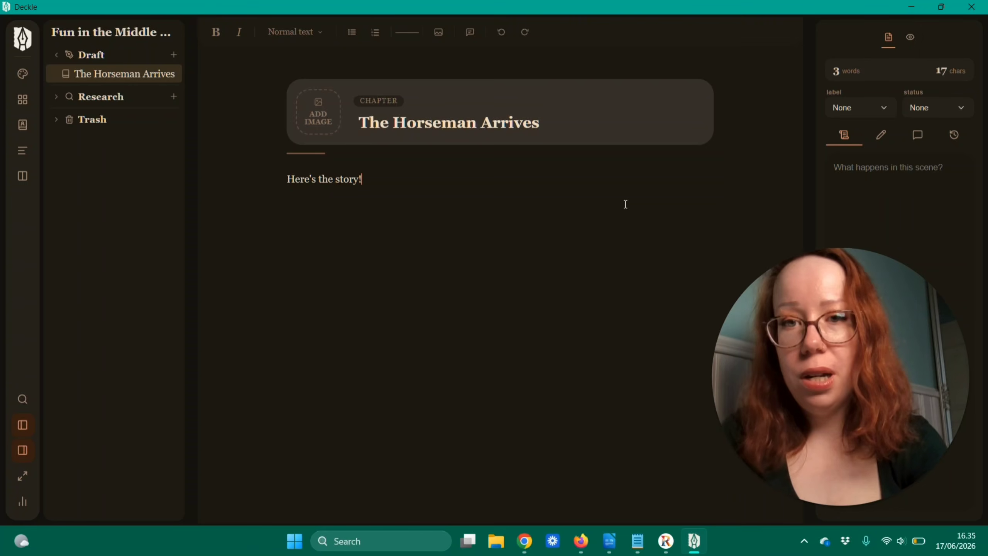
pyautogui.write(' Heree')
pyautogui.write(' e comes')
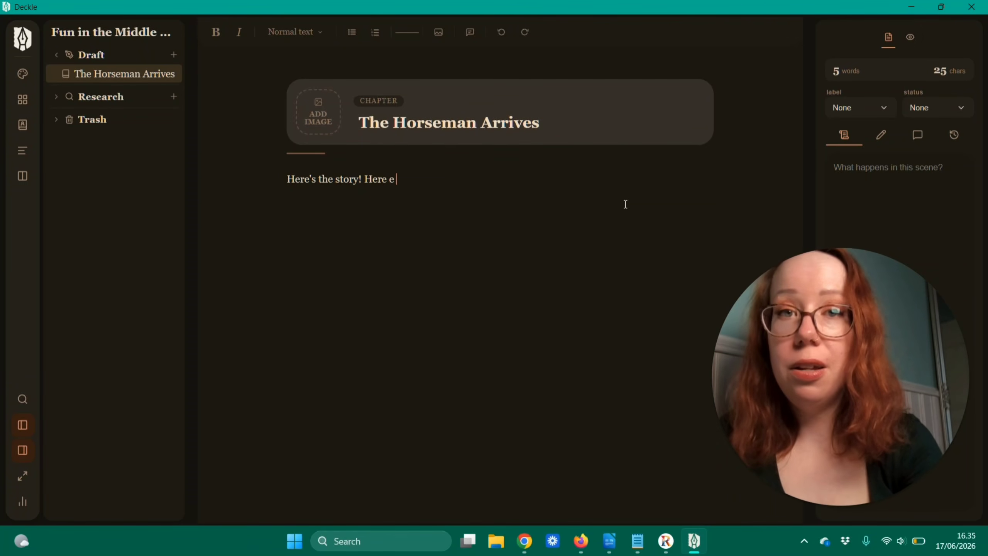
pyautogui.press('BackSpace')
pyautogui.press('BackSpace')
pyautogui.press('BackSpace')
pyautogui.press('BackSpace')
pyautogui.press('BackSpace')
pyautogui.press('BackSpace')
pyautogui.press('BackSpace')
pyautogui.write('he comes!')
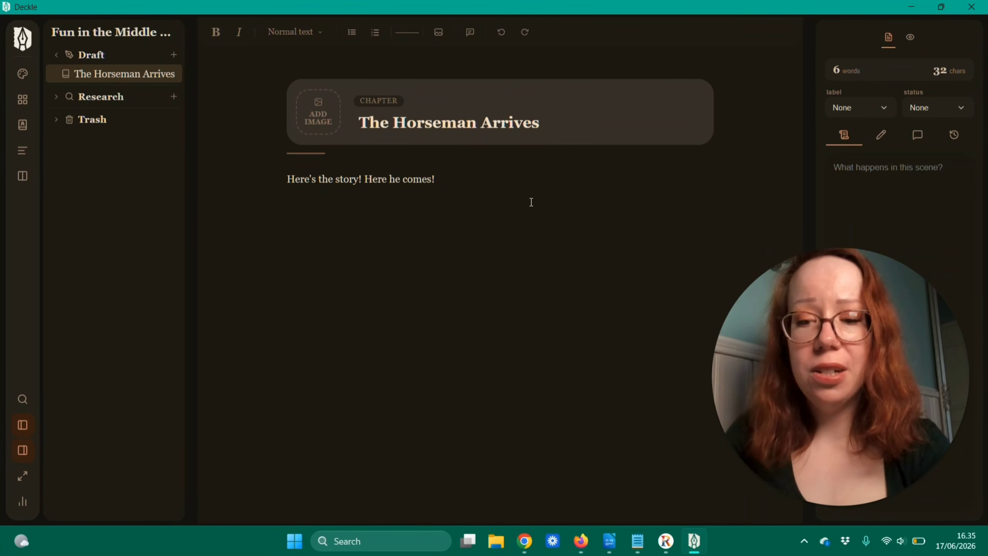
# - Delete all the text from the body of "The Horseman Arrives" chapter
pyautogui.hotkey('ctrl', 'a')
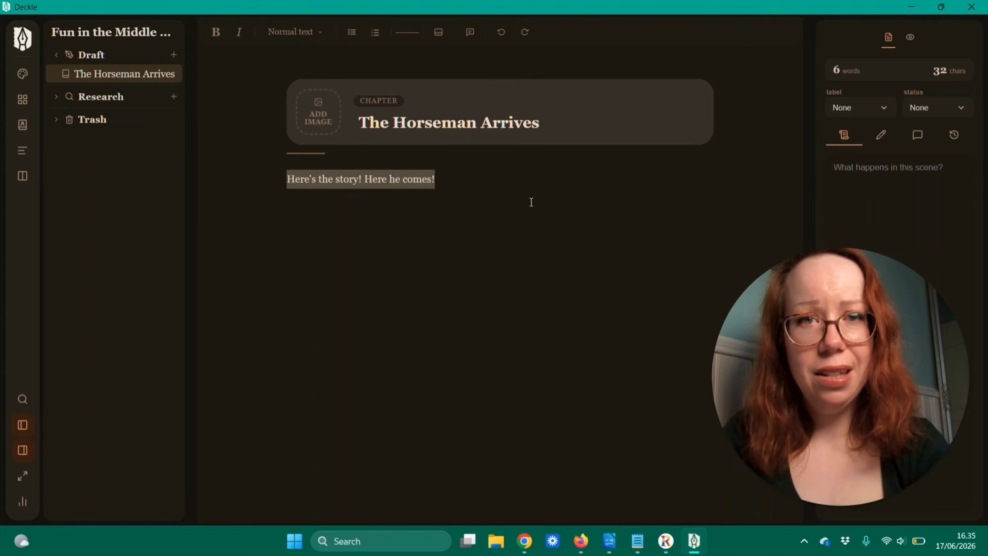
pyautogui.press('BackSpace')
pyautogui.click(447, 198)
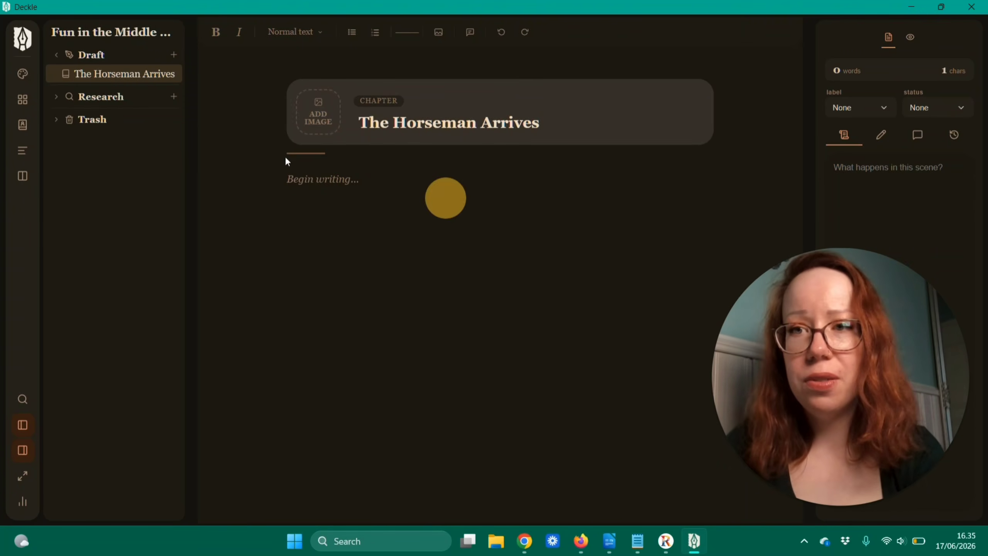
# - Add a scene to the Draft section and nest it inside "The Horseman Arrives" chapter
pyautogui.click(173, 54)
pyautogui.click(94, 126)
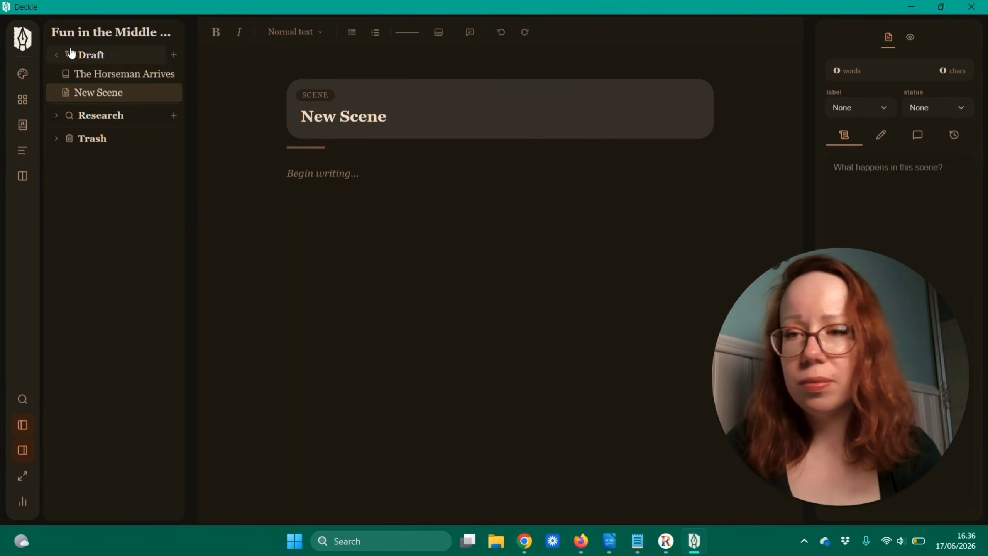
pyautogui.moveTo(78, 92); pyautogui.dragTo(120, 82)
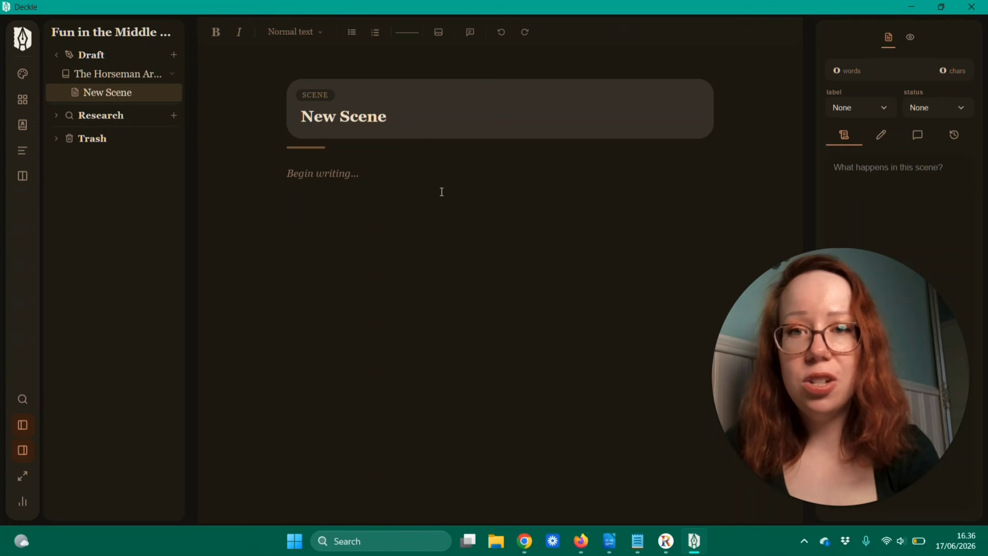
# - View the parent chapter's page, collapsing and re-expanding its contents, and return to the nested scene
pyautogui.click(121, 74)
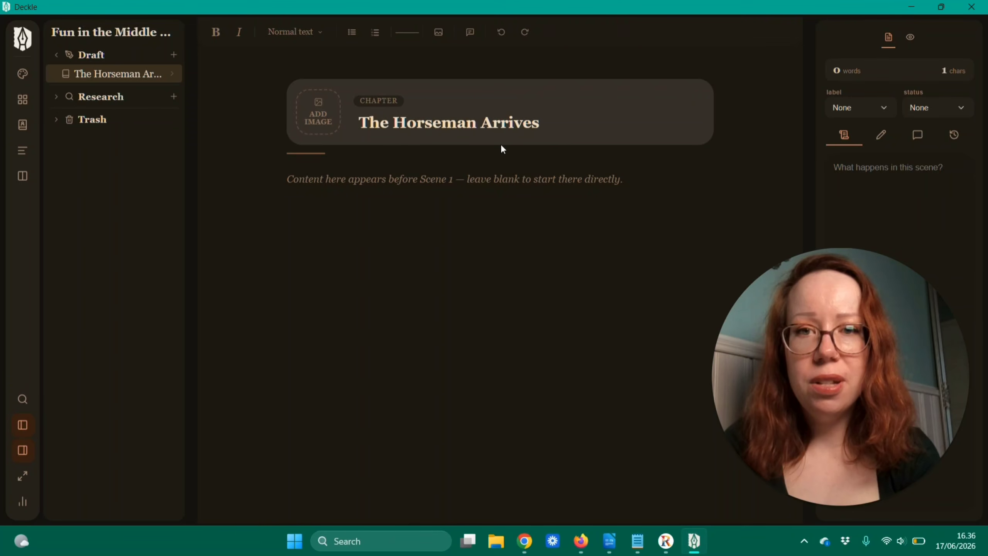
pyautogui.click(81, 76)
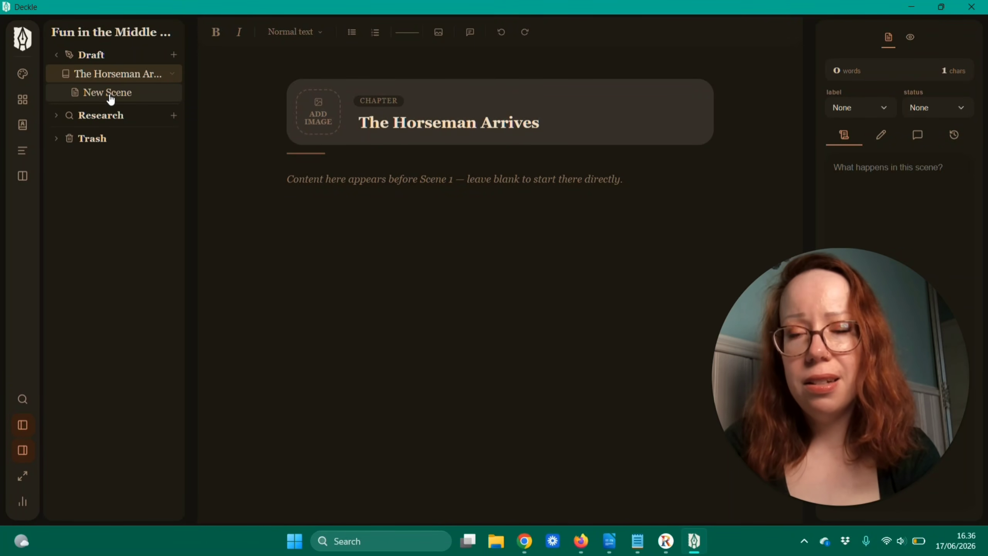
pyautogui.click(108, 93)
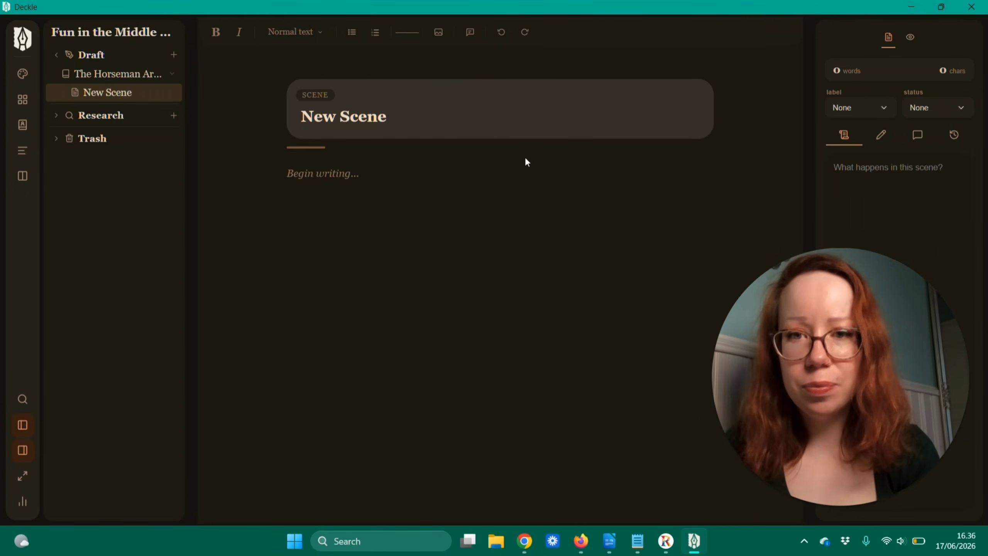
# - Retitle the nested scene "The workshop burns" and place the cursor in its body
pyautogui.click(375, 119)
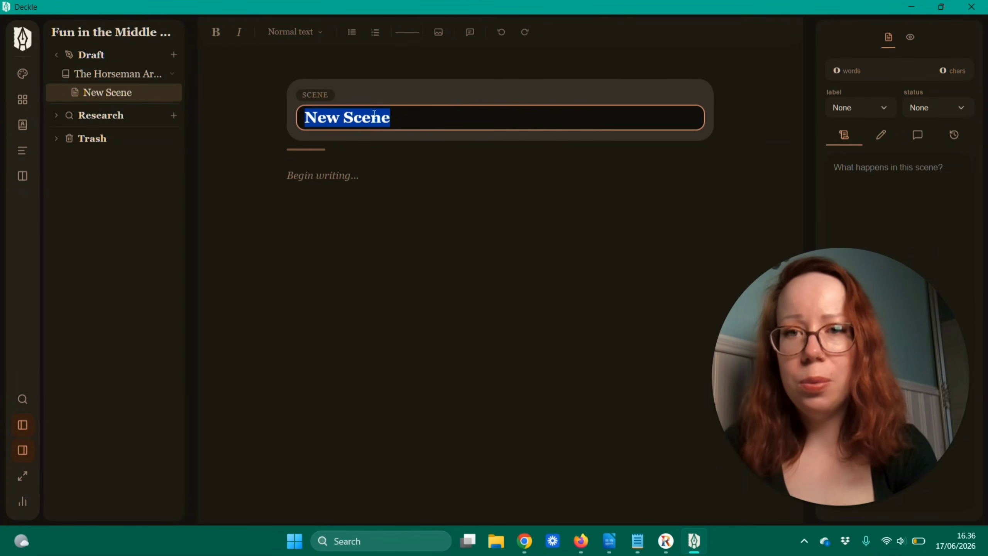
pyautogui.write('Th')
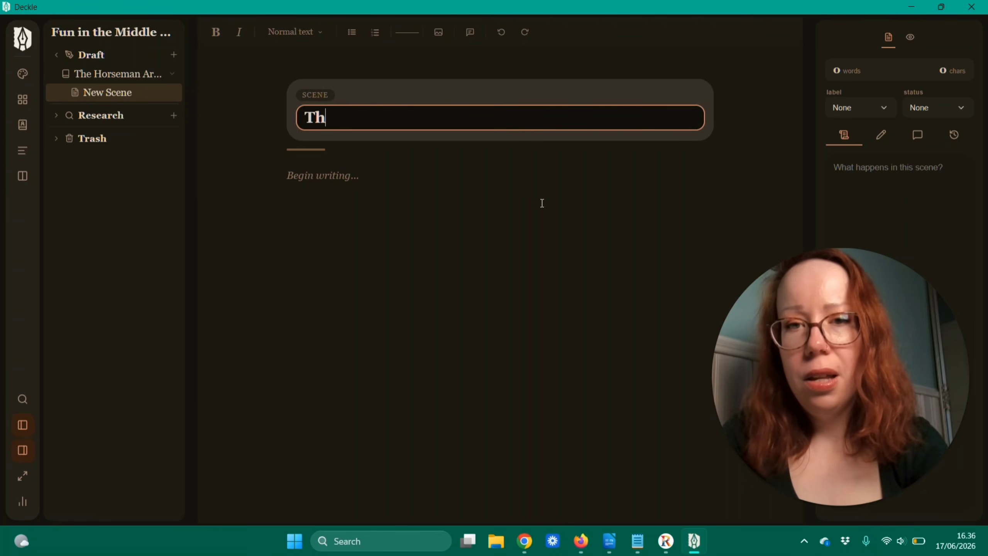
pyautogui.write('e workshop burns')
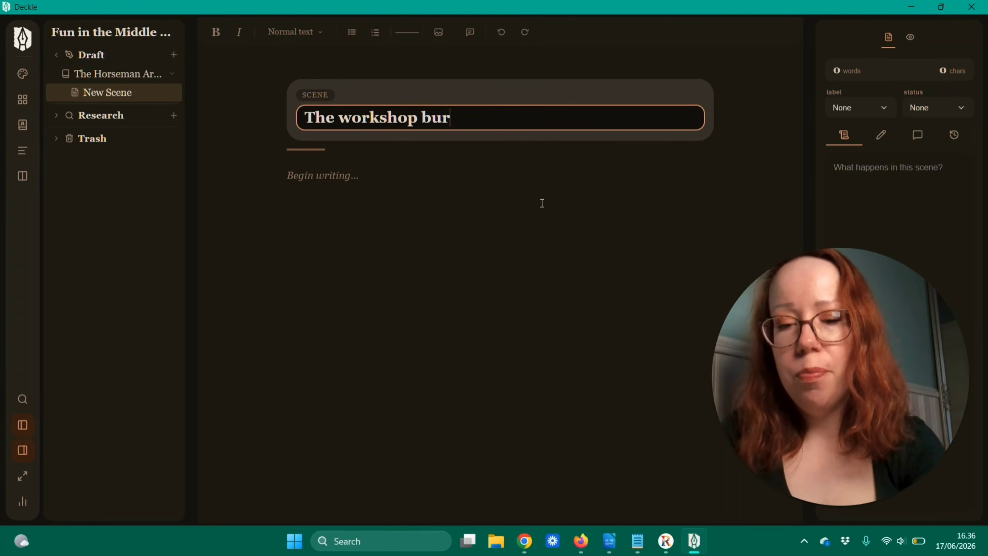
pyautogui.click(498, 195)
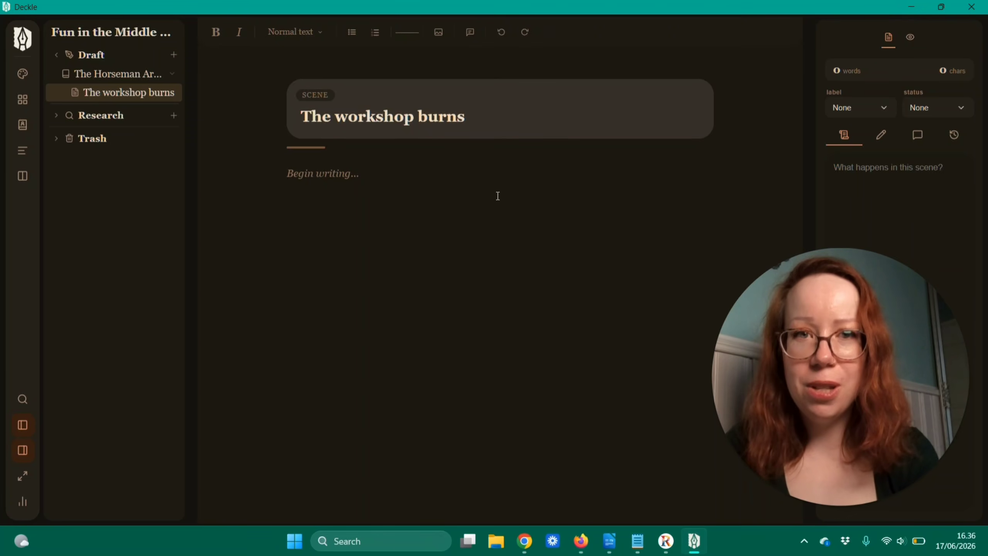
# - Fill the scene's body with the Lorem ipsum placeholder text, repeated over several paragraphs
pyautogui.write('Lorem ipsum dolor sit amet, consectetur adipiscing elit, sed do eiusmod tempor incididunt ut labore et dolore magna aliqua. Ut enim ad minim veniam, quis nostrud exercitation ullamco laboris nisi ut aliquip ex ea commodo consequat. Duis aute irure dolor in reprehenderit in voluptate velit esse cillum dolore eu fugiat nulla pariatur. Excepteur sint occaecat cupidatat non proident, sunt in culpa qui officia deserunt mollit anim id est laborum')
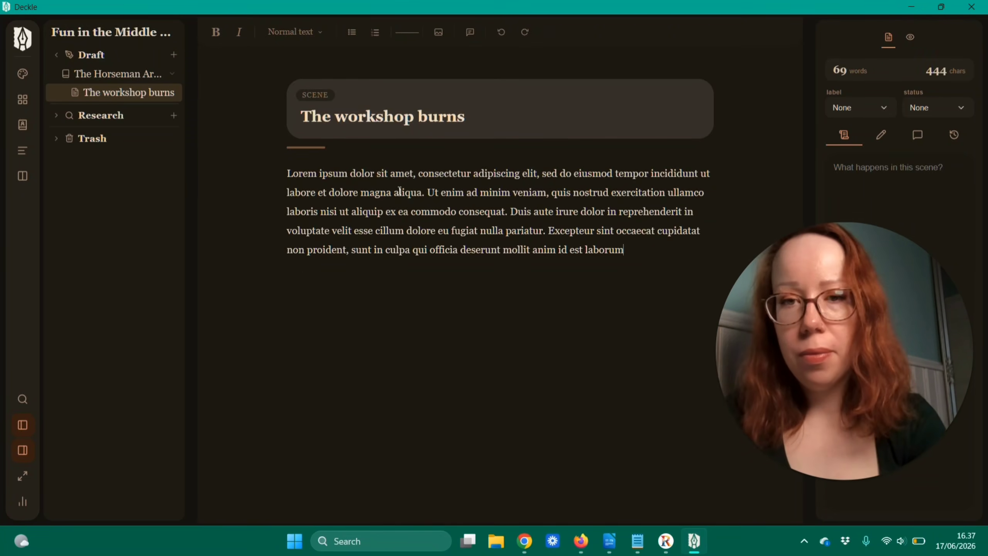
pyautogui.press('Return')
pyautogui.hotkey('ctrl', 'v')
pyautogui.hotkey('ctrl', 'v')
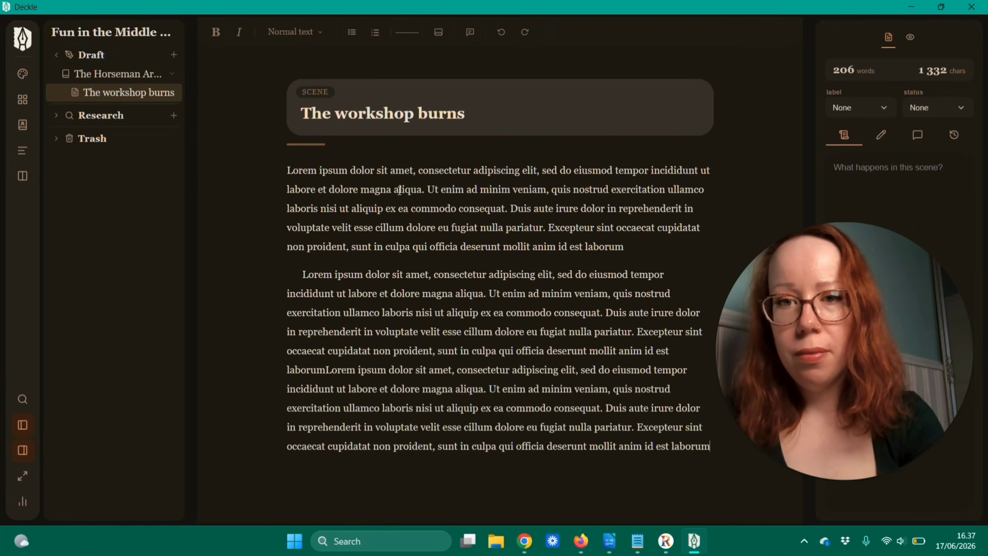
pyautogui.press('Return')
pyautogui.press('Return')
pyautogui.hotkey('ctrl', 'v')
pyautogui.hotkey('ctrl', 'v')
pyautogui.scroll(4, 399, 190)
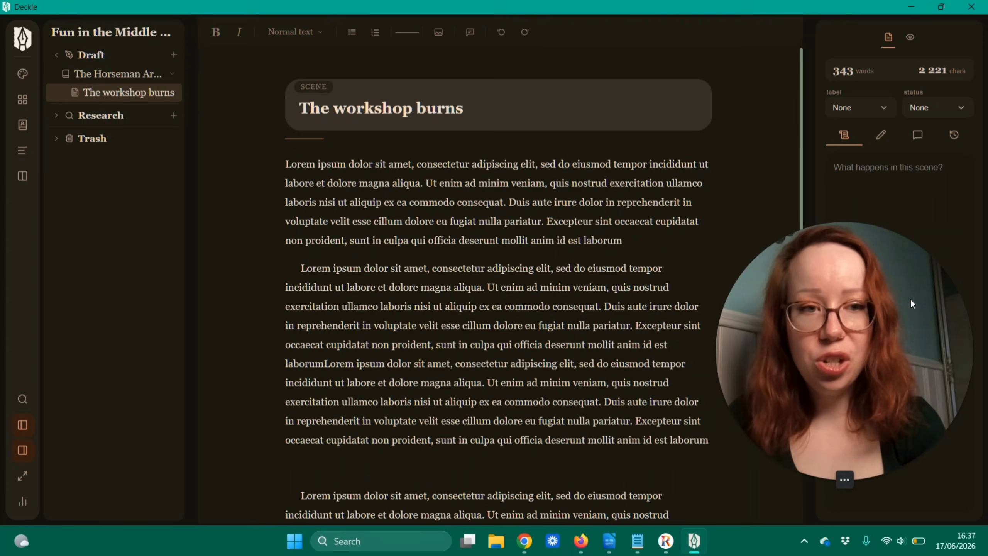
# - Show the book preview of "The workshop burns" beside the editor and widen the preview area
pyautogui.moveTo(891, 299); pyautogui.dragTo(659, 286)
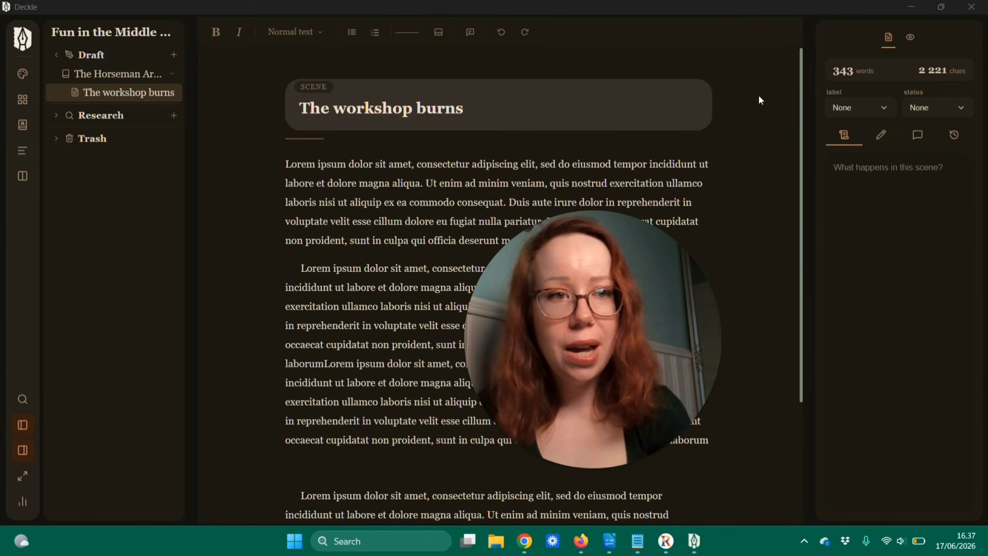
pyautogui.click(909, 38)
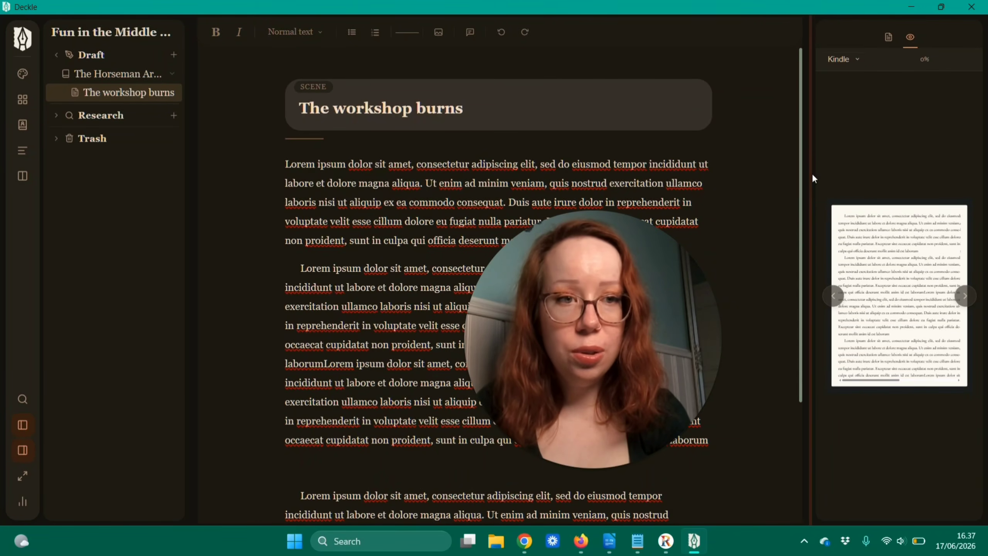
pyautogui.moveTo(810, 173); pyautogui.dragTo(679, 194)
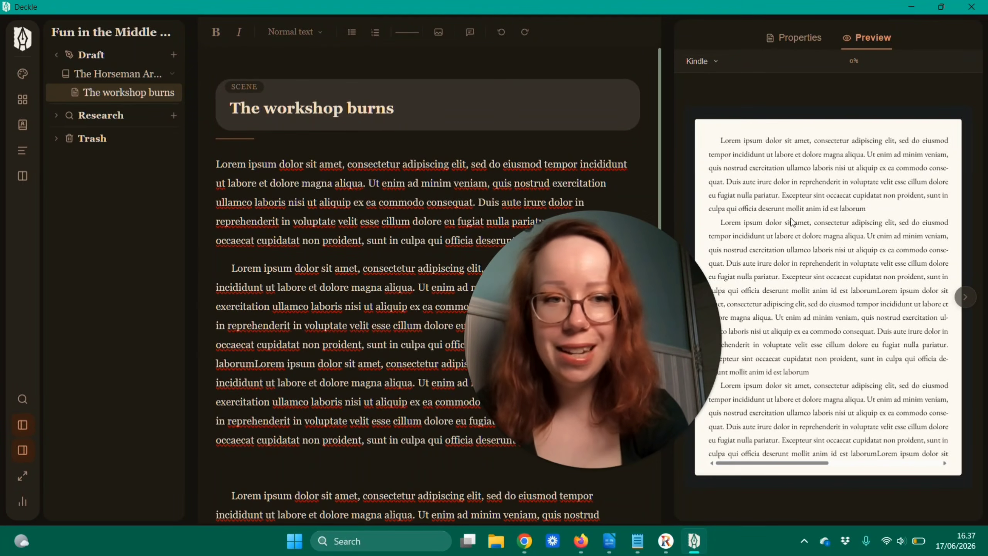
# - Preview the scene in the Print format, and switch the preview back to Kindle
pyautogui.click(702, 61)
pyautogui.click(698, 138)
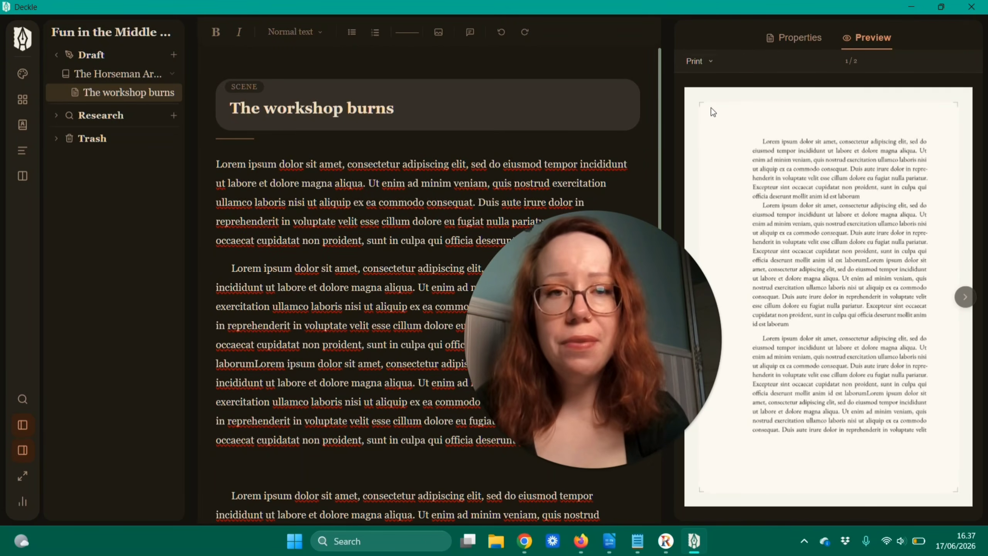
pyautogui.click(699, 62)
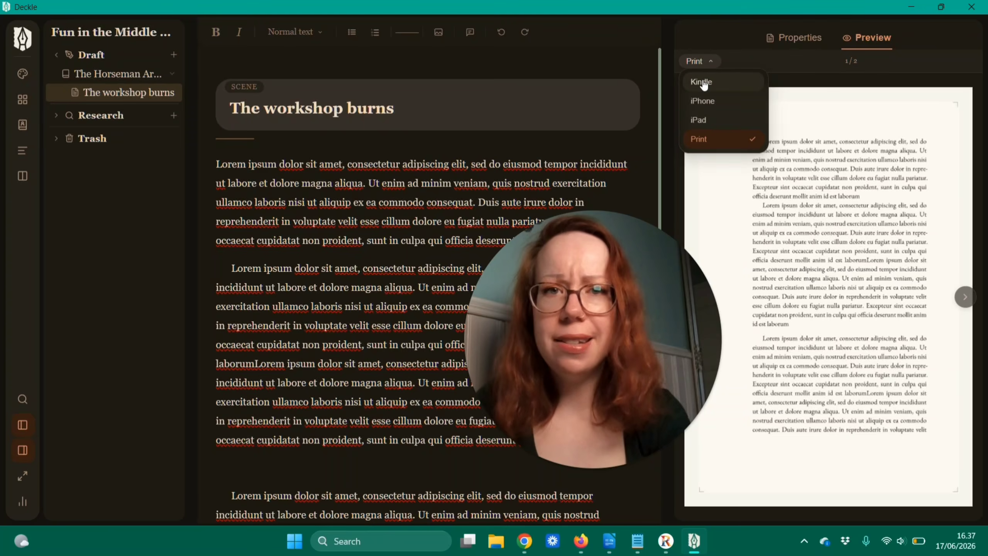
pyautogui.click(702, 82)
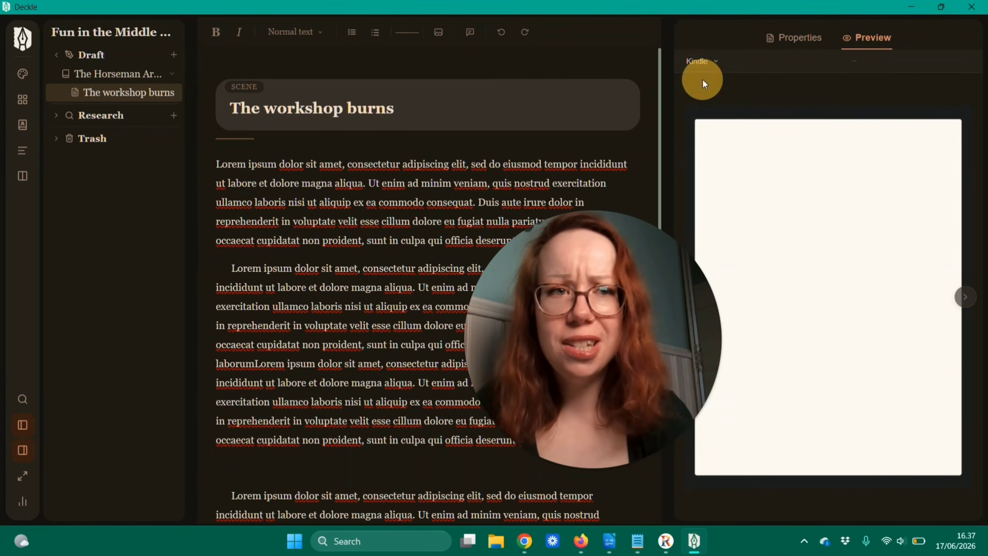
# - Show the properties of "The workshop burns" in place of the preview and narrow that area to widen the editor
pyautogui.click(788, 37)
pyautogui.moveTo(665, 97); pyautogui.dragTo(769, 97)
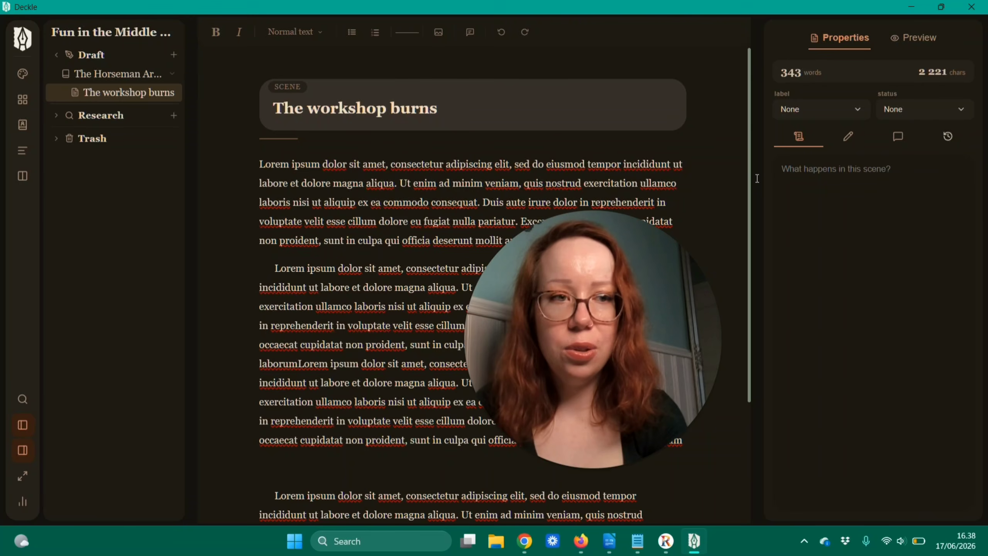
pyautogui.moveTo(582, 269); pyautogui.dragTo(827, 280)
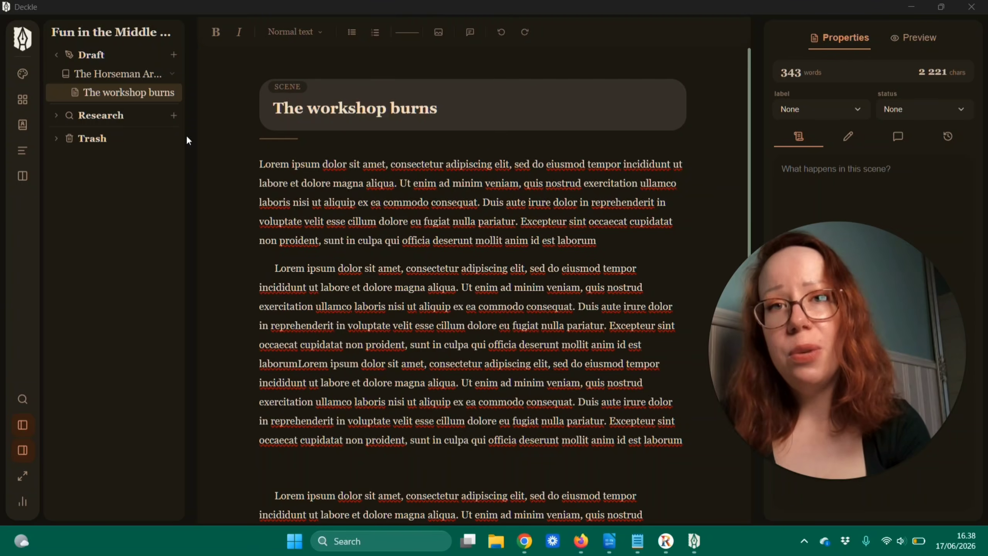
# - Create a folder named "Characters" in the Research section
pyautogui.click(175, 115)
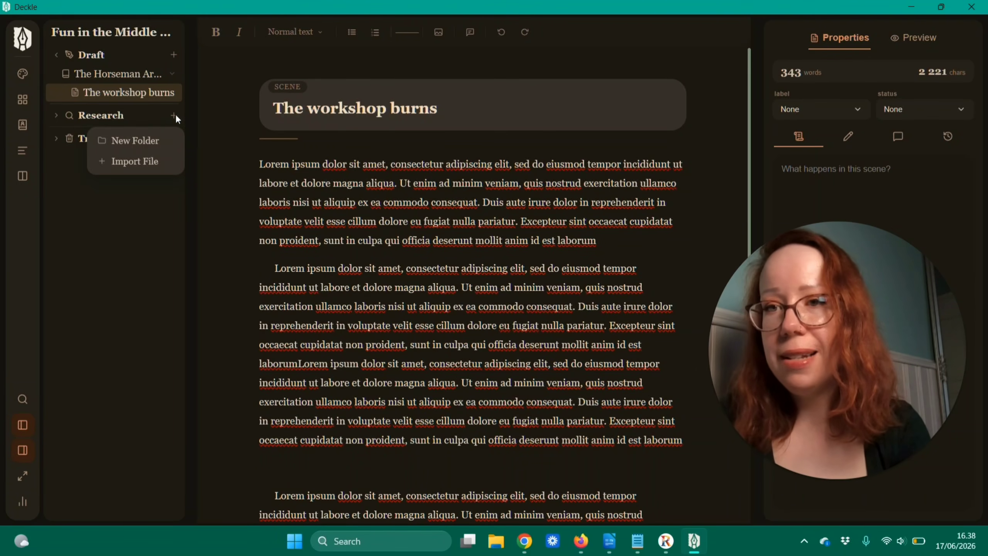
pyautogui.click(142, 144)
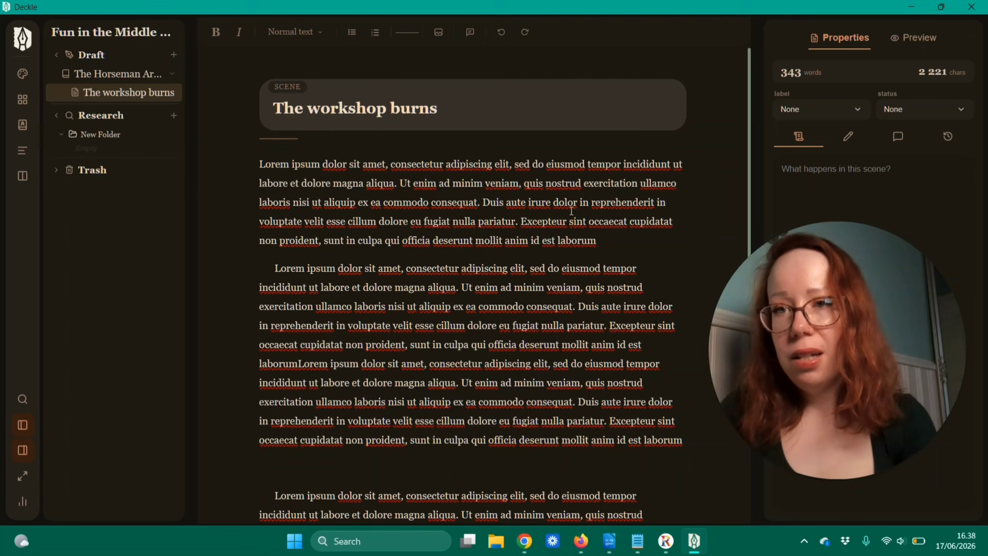
pyautogui.click(117, 140)
pyautogui.click(107, 136)
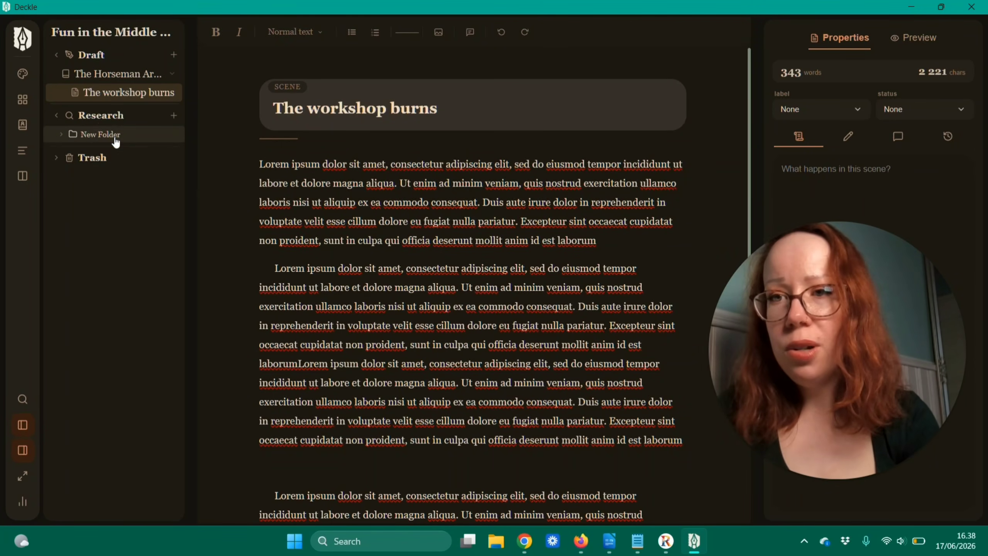
pyautogui.click(103, 136)
pyautogui.click(97, 132)
pyautogui.click(98, 132)
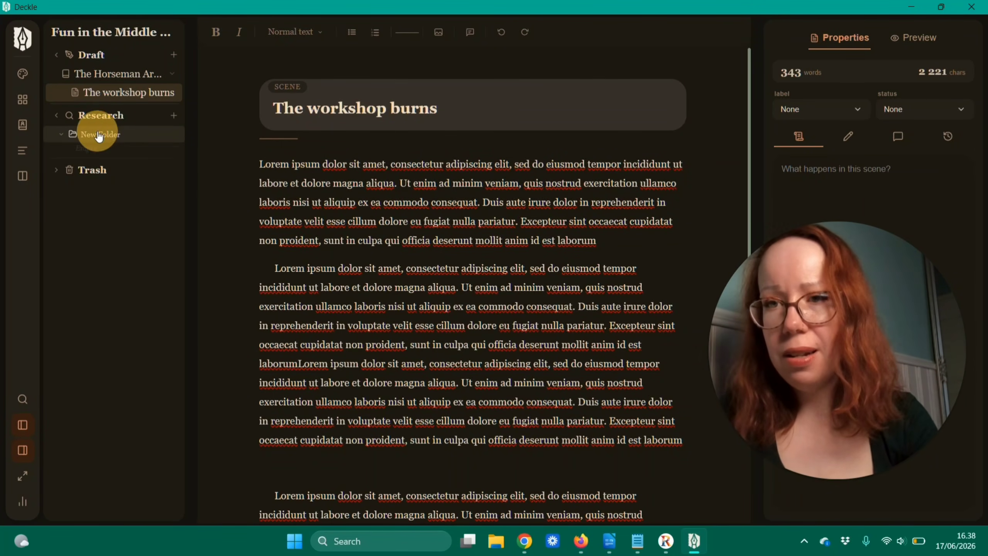
pyautogui.rightClick(98, 131)
pyautogui.click(139, 144)
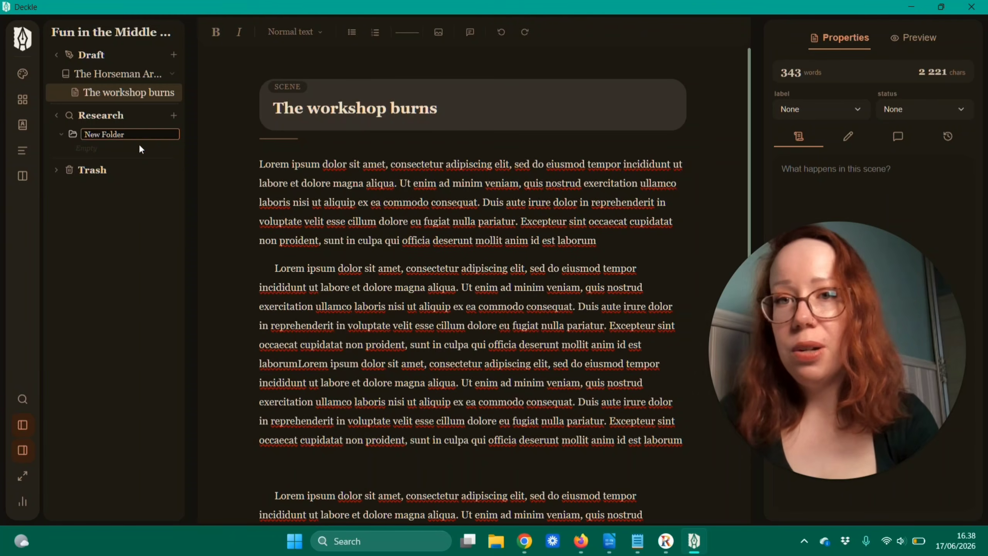
pyautogui.write('Charact')
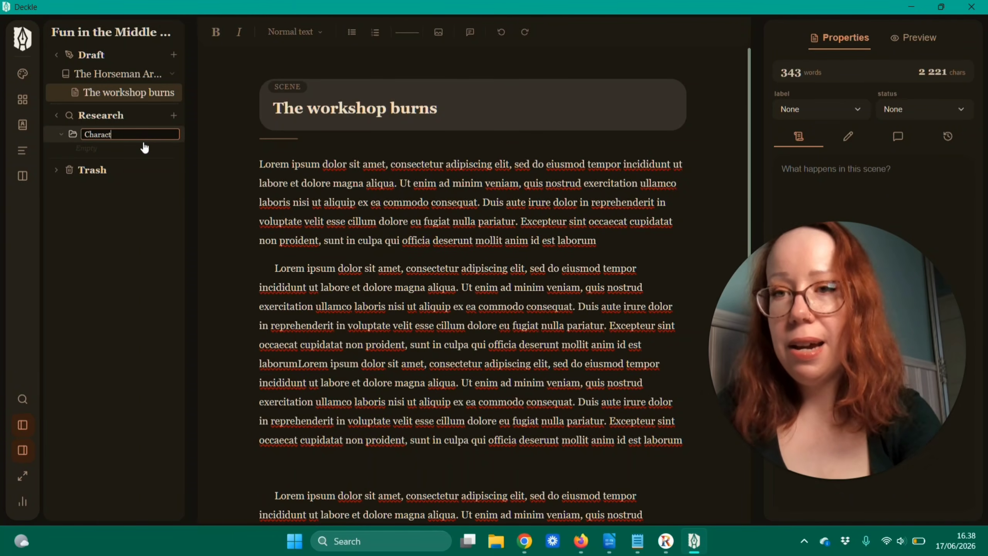
pyautogui.write('ers')
pyautogui.press('Return')
pyautogui.click(110, 134)
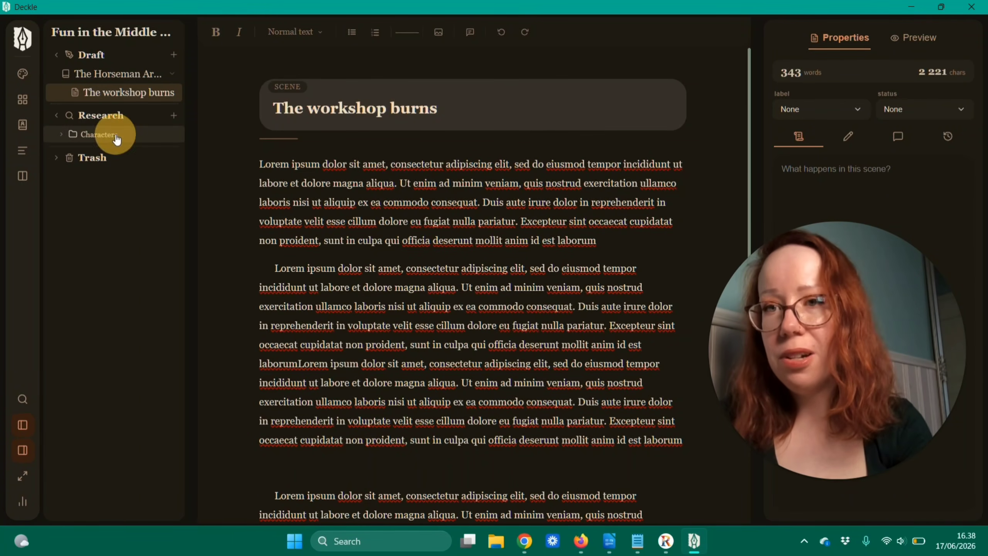
# - Import the image Alfred_-_MS_Royal_14_B_VI.jpg into the Research section and open it
pyautogui.click(174, 117)
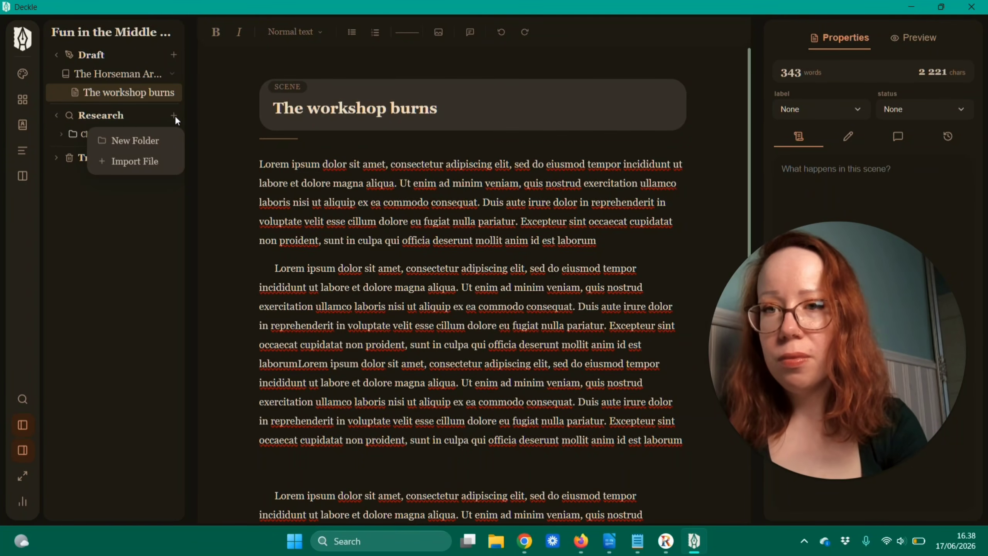
pyautogui.click(131, 158)
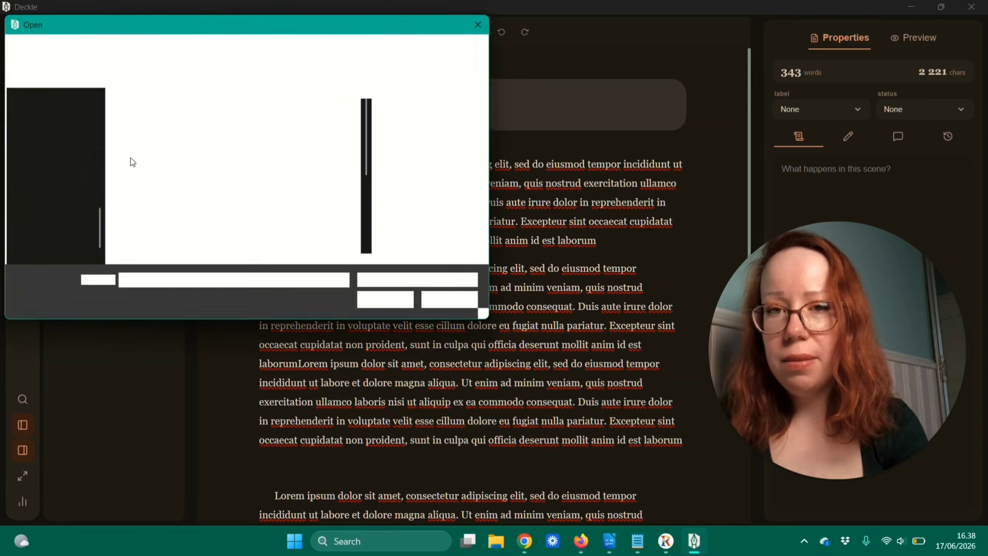
pyautogui.scroll(-2, 226, 155)
pyautogui.doubleClick(150, 139)
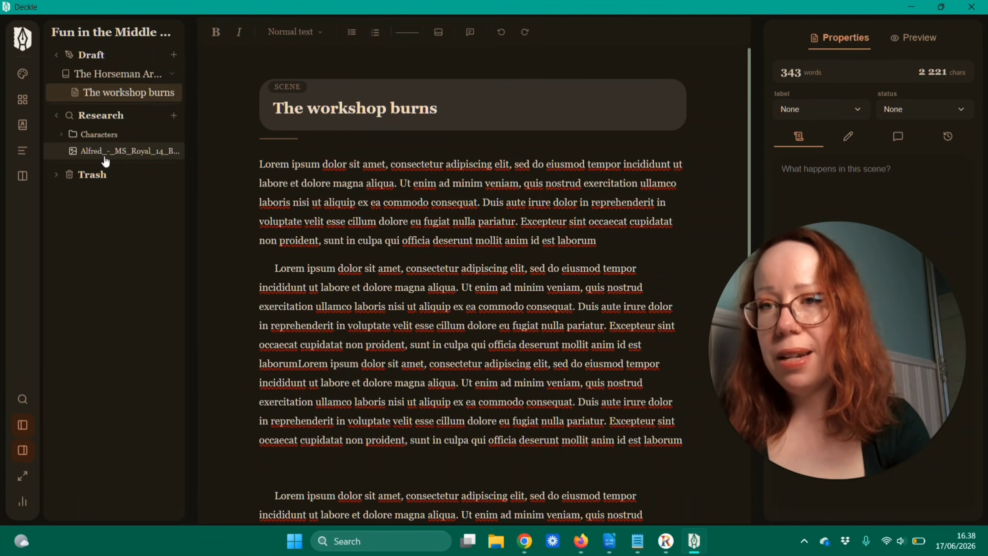
pyautogui.click(104, 155)
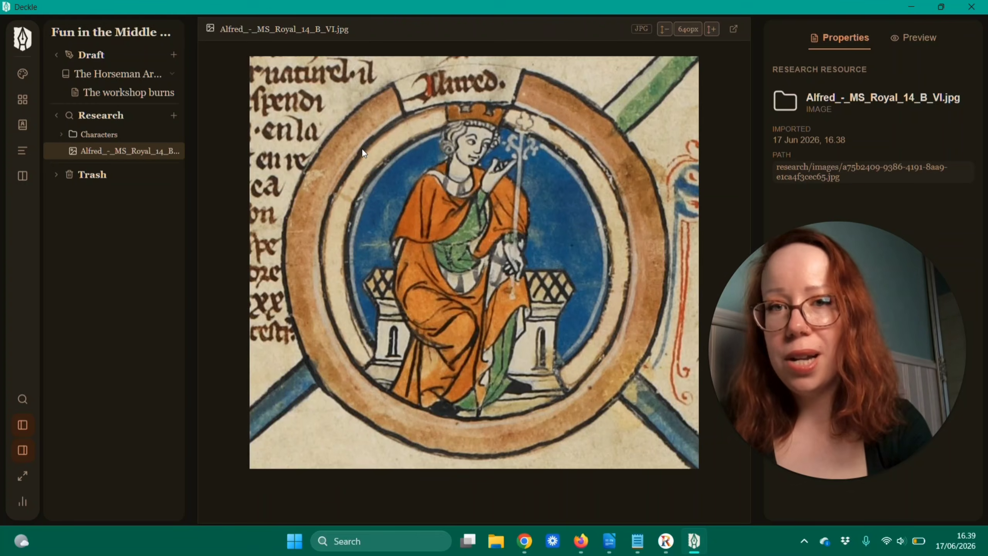
# - View "The workshop burns" beside the Alfred image in a split editor, and close the extra panes again
pyautogui.click(22, 177)
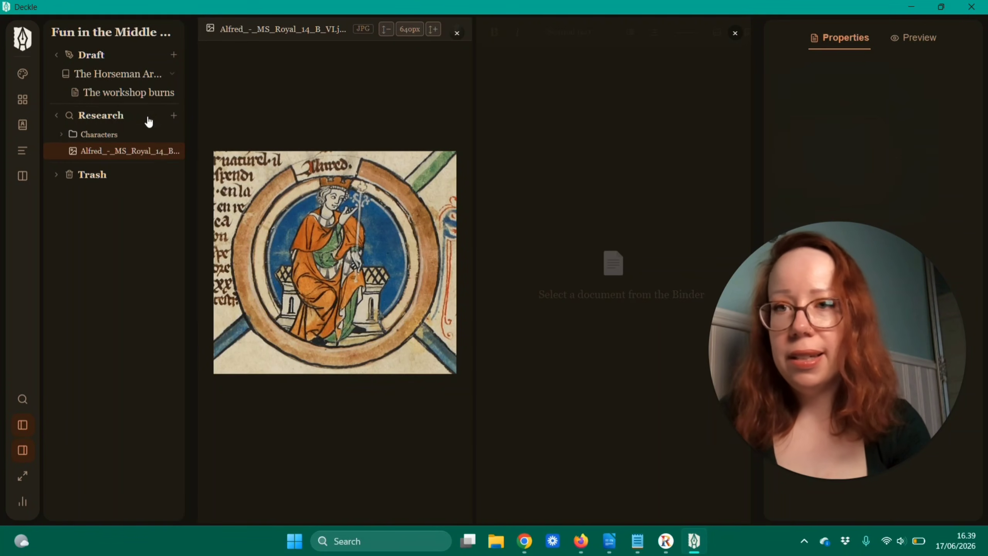
pyautogui.click(104, 95)
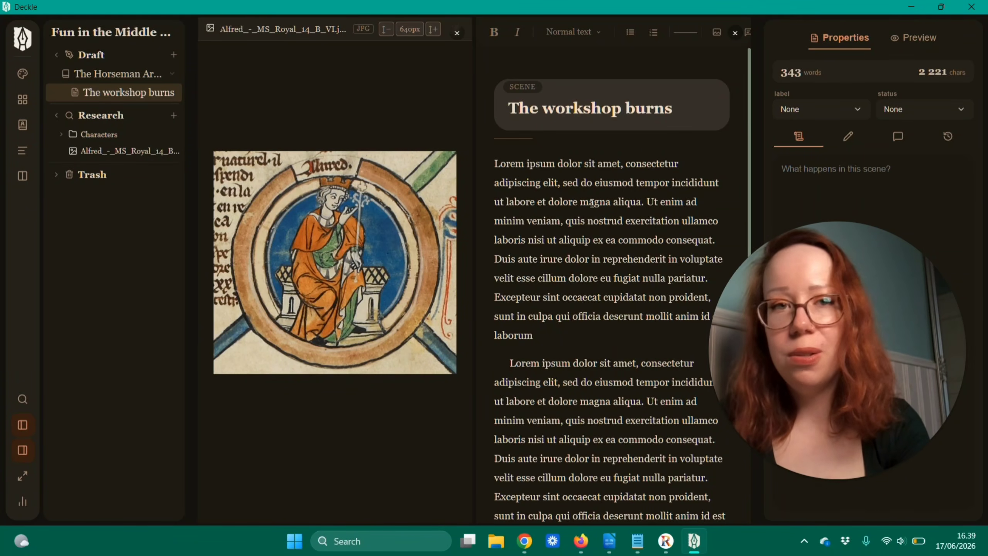
pyautogui.click(23, 175)
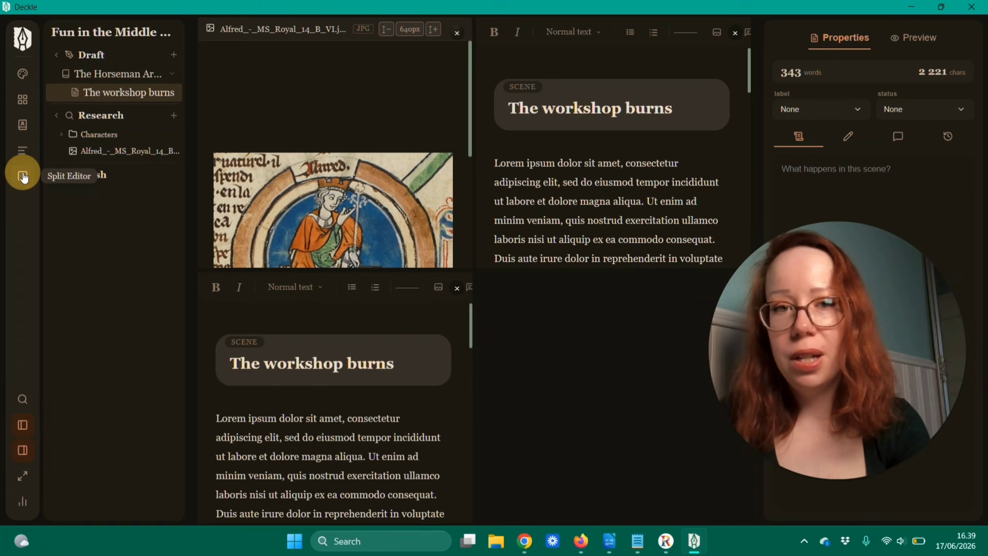
pyautogui.click(457, 287)
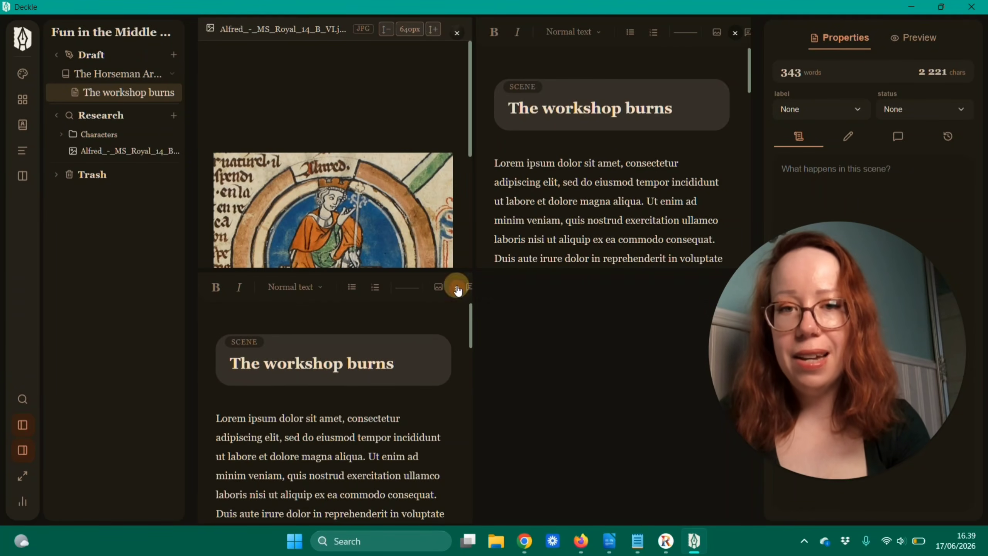
pyautogui.click(457, 288)
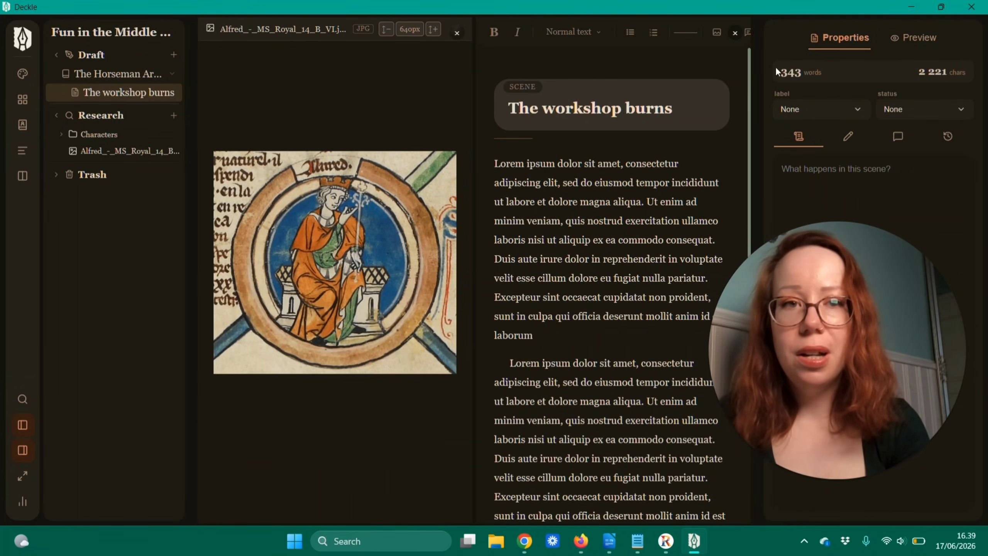
pyautogui.click(734, 35)
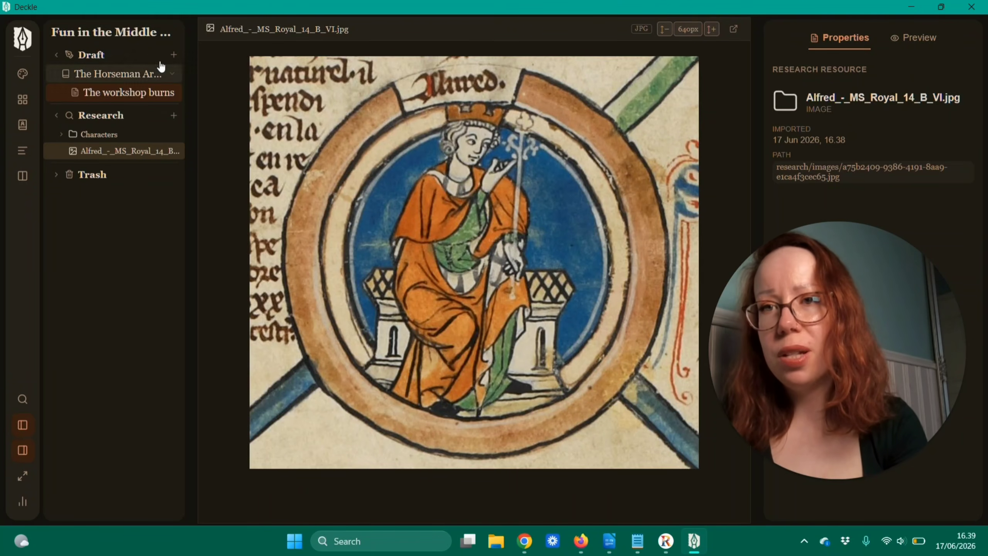
pyautogui.click(174, 56)
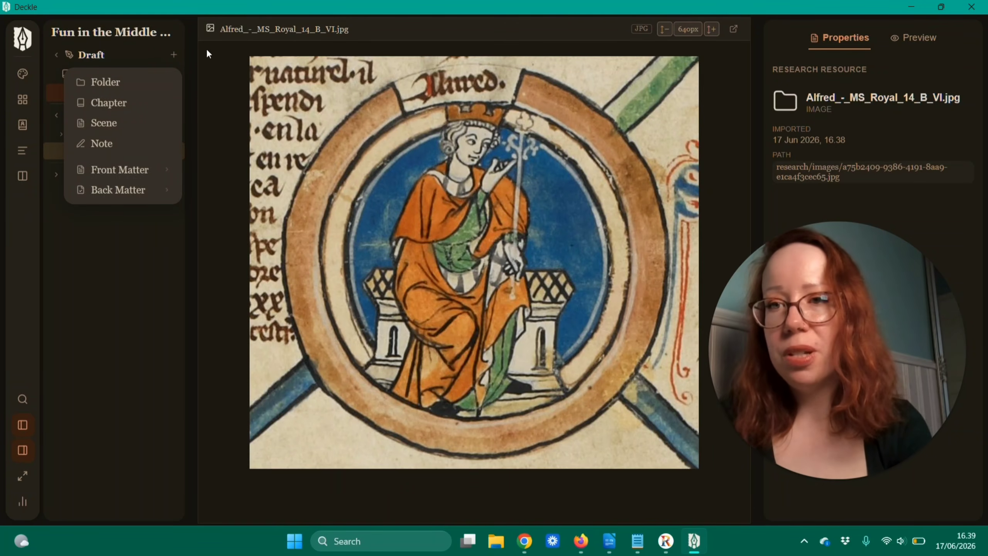
pyautogui.click(181, 62)
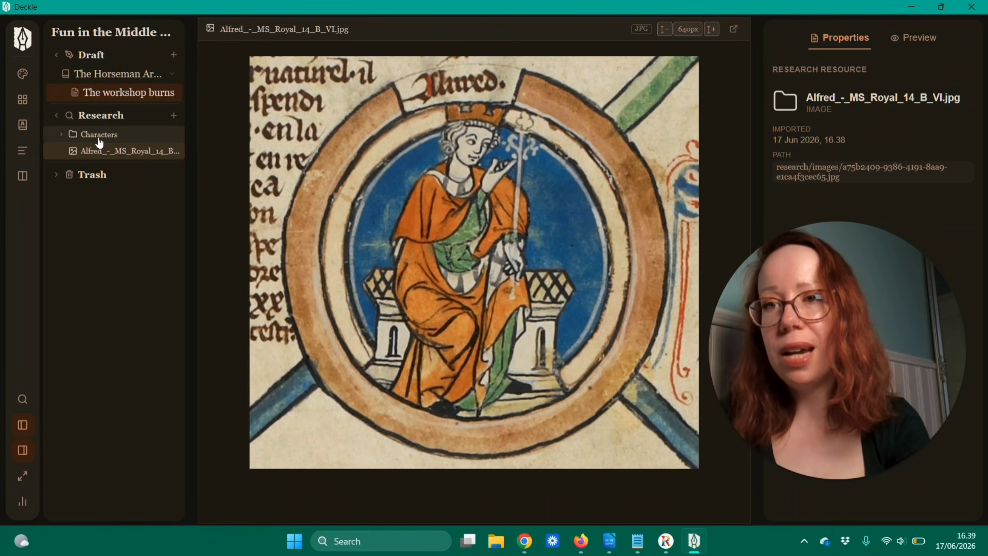
# - Import the PDF "England in the Middle Ages (1).pdf" into the Research section, open it and look through its page
pyautogui.click(173, 116)
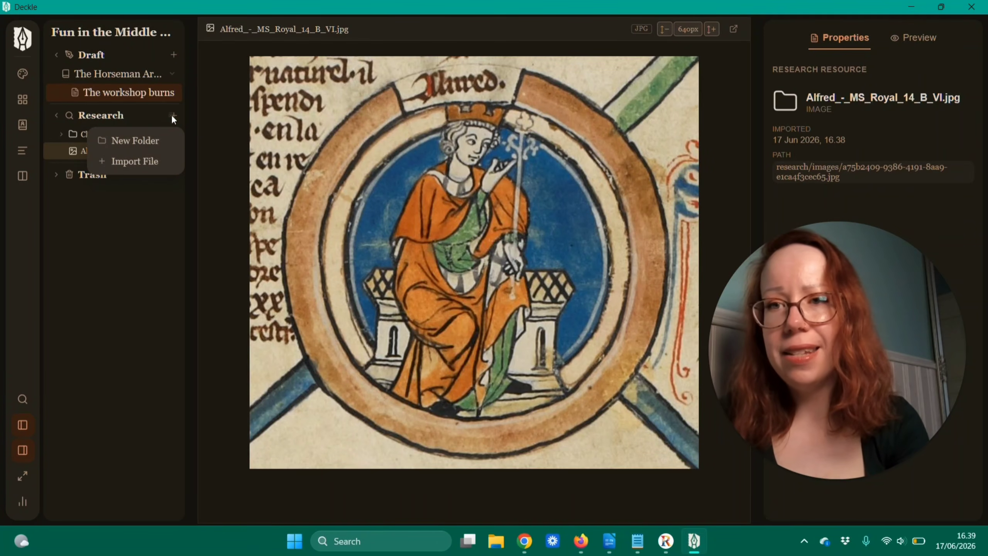
pyautogui.click(141, 164)
pyautogui.doubleClick(222, 132)
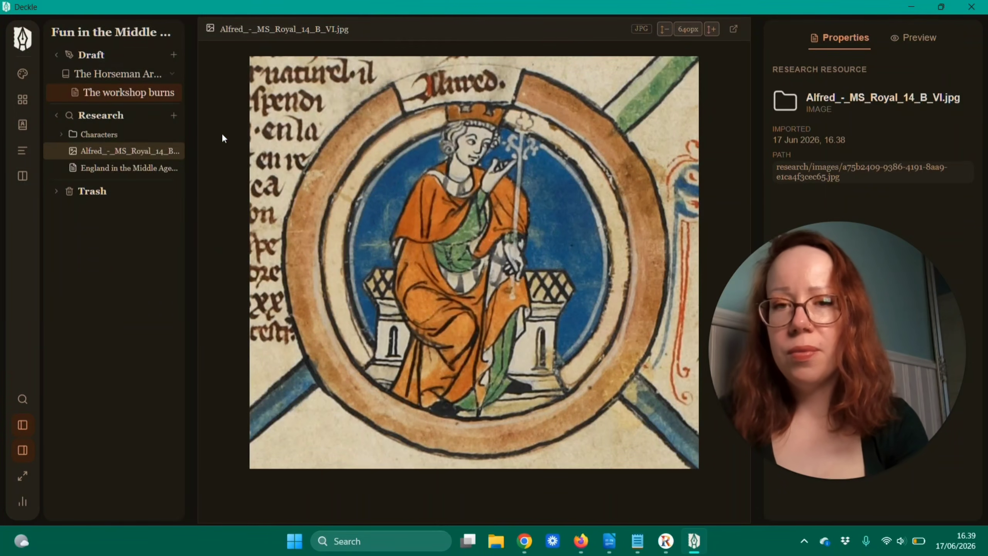
pyautogui.click(142, 169)
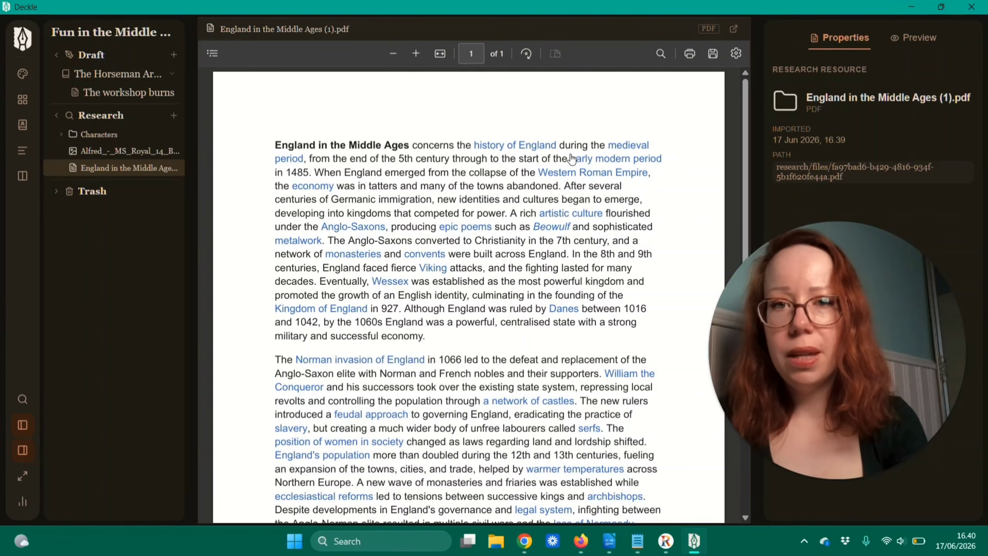
pyautogui.scroll(-7, 548, 253)
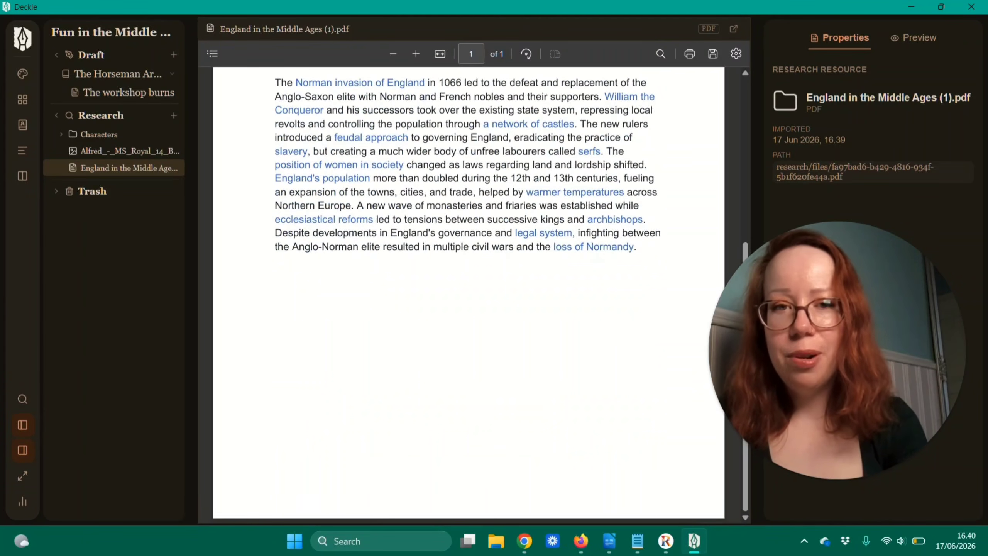
pyautogui.scroll(7, 548, 253)
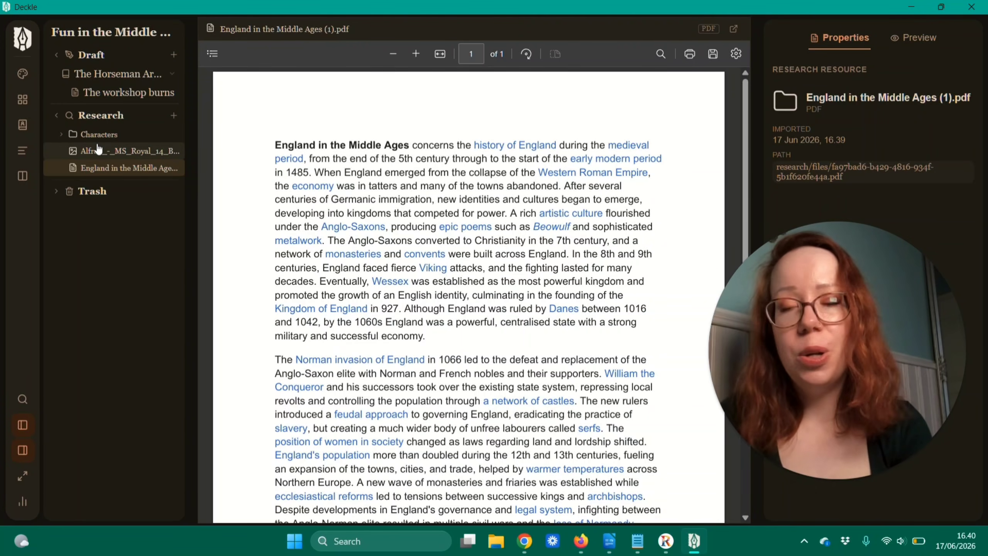
# - Open the chapter "The Horseman Arrives" and look through its scene text in Continuous View
pyautogui.click(117, 74)
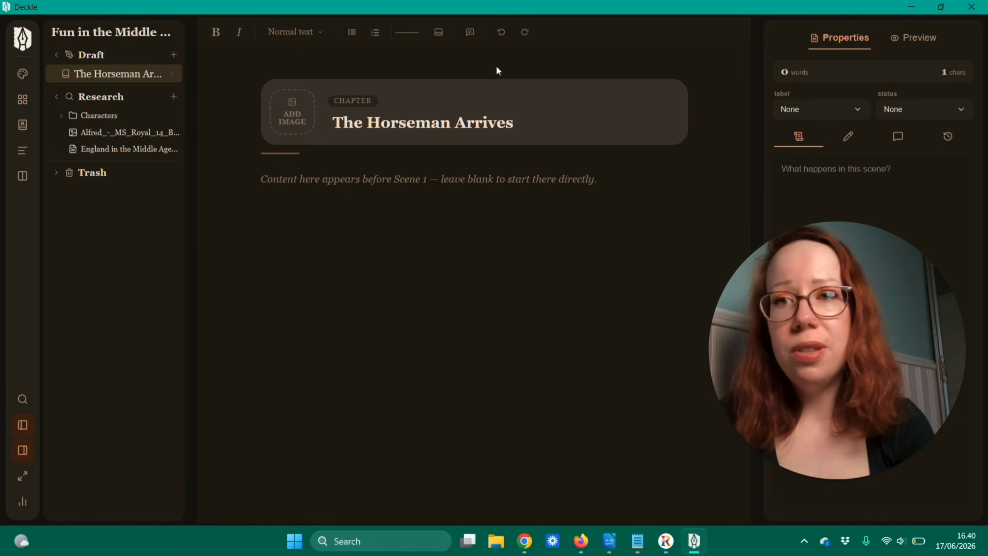
pyautogui.click(22, 151)
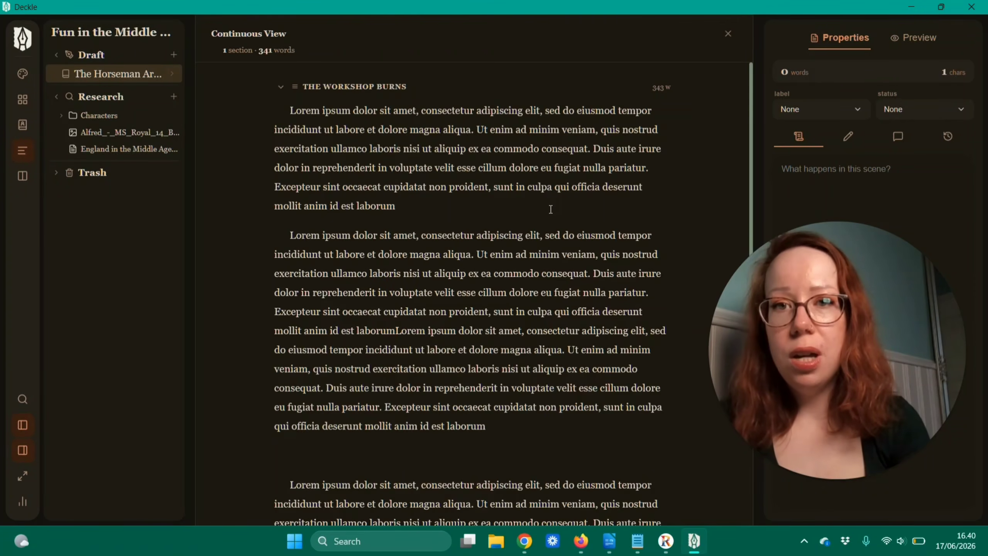
pyautogui.scroll(-3, 551, 209)
pyautogui.scroll(3, 551, 209)
# - Look through the whole Draft in Continuous View, and return to the chapter's page with the Draft section expanded
pyautogui.click(95, 57)
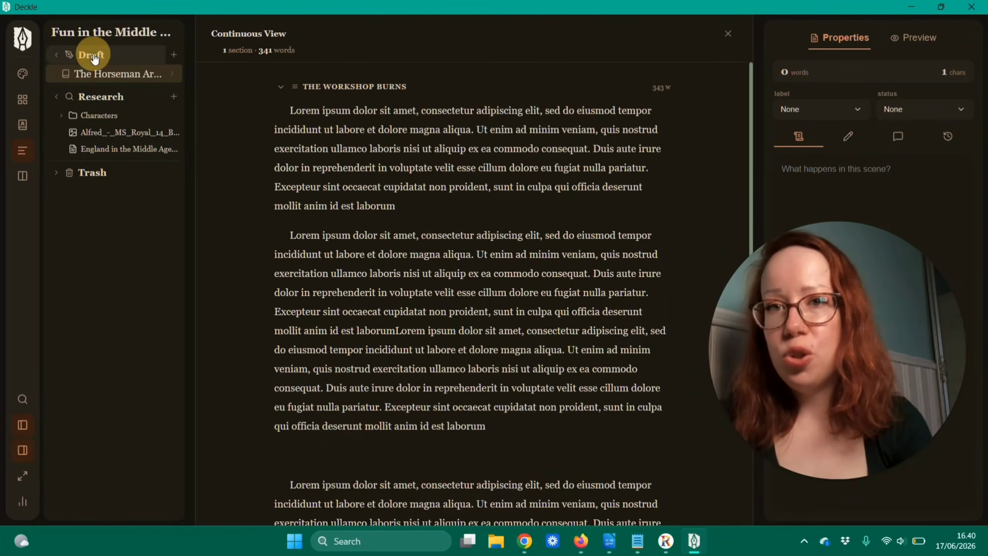
pyautogui.scroll(-10, 550, 196)
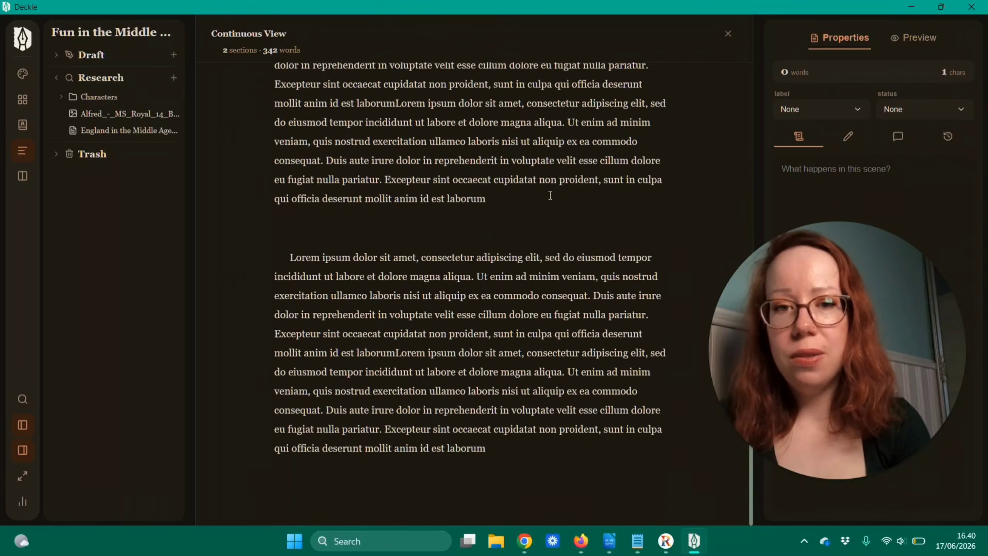
pyautogui.scroll(10, 550, 195)
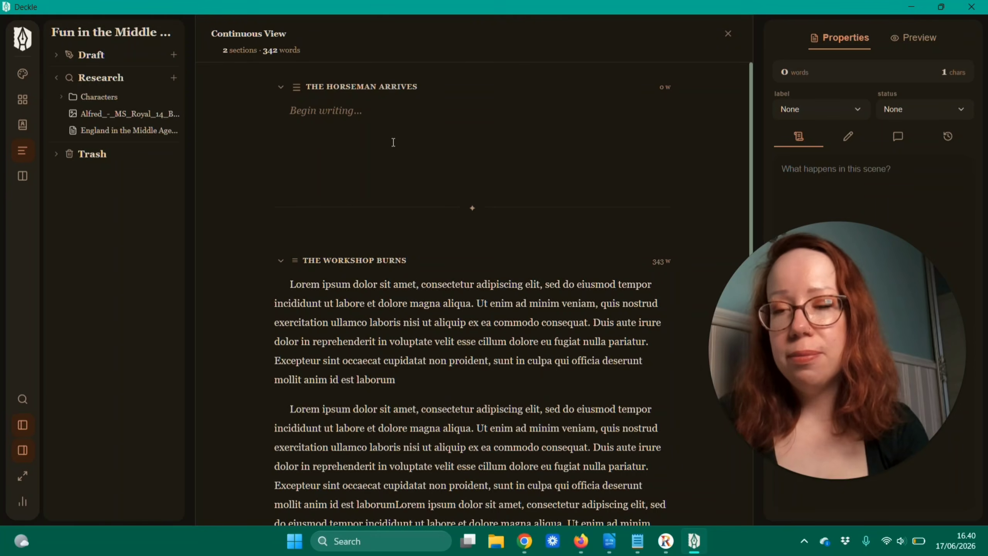
pyautogui.click(86, 54)
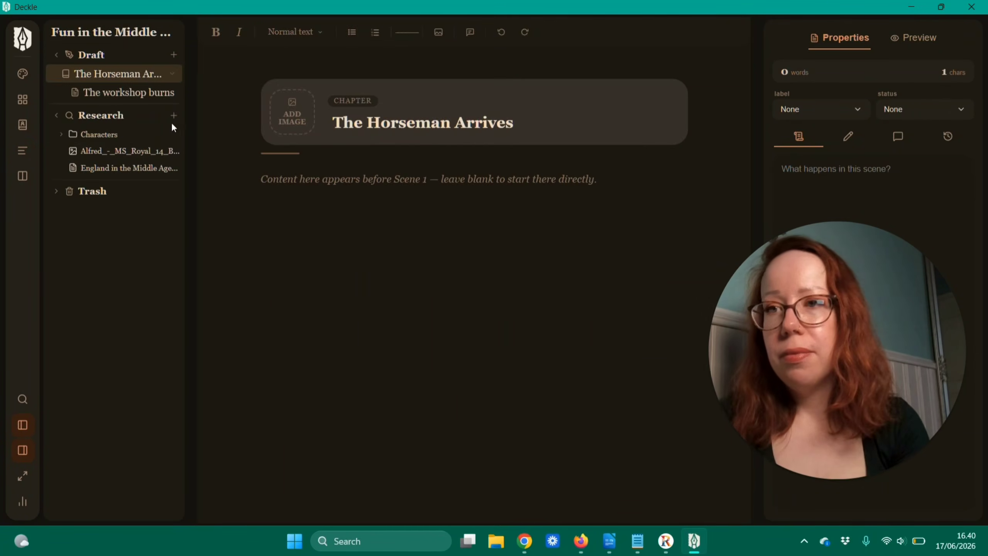
# - Add a blank character and a blank location to the story reference entries, checking the character's role choices and profile fields, and return to the chapter page
pyautogui.click(21, 128)
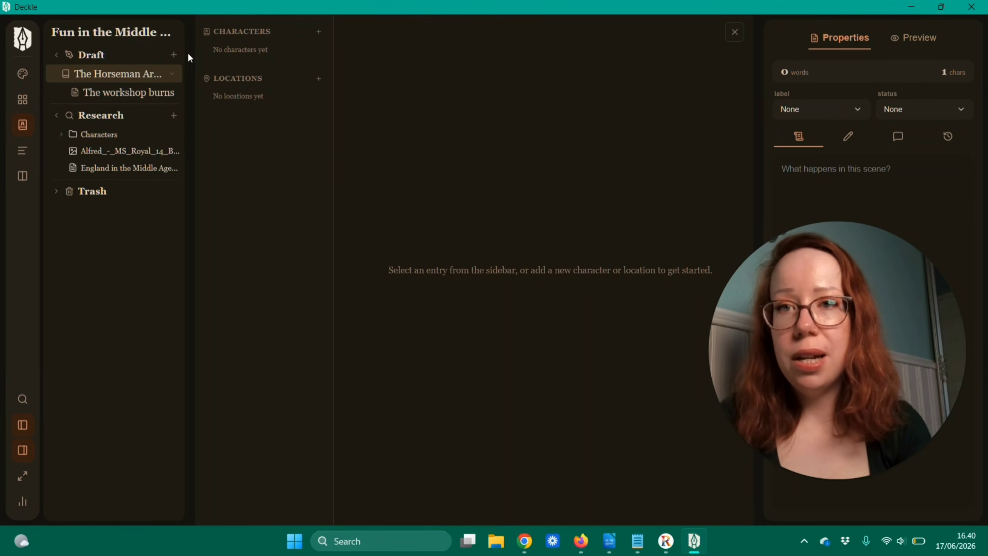
pyautogui.click(319, 31)
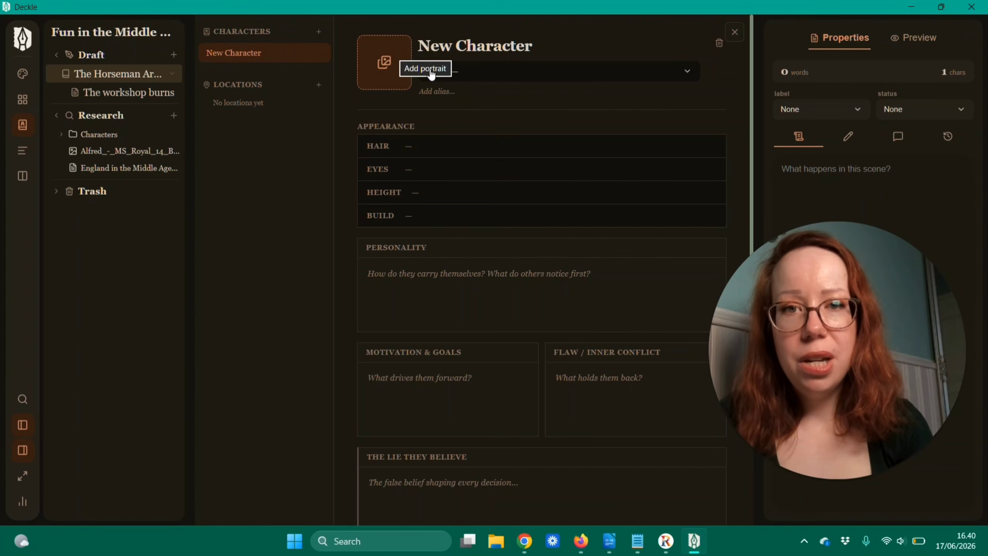
pyautogui.click(591, 70)
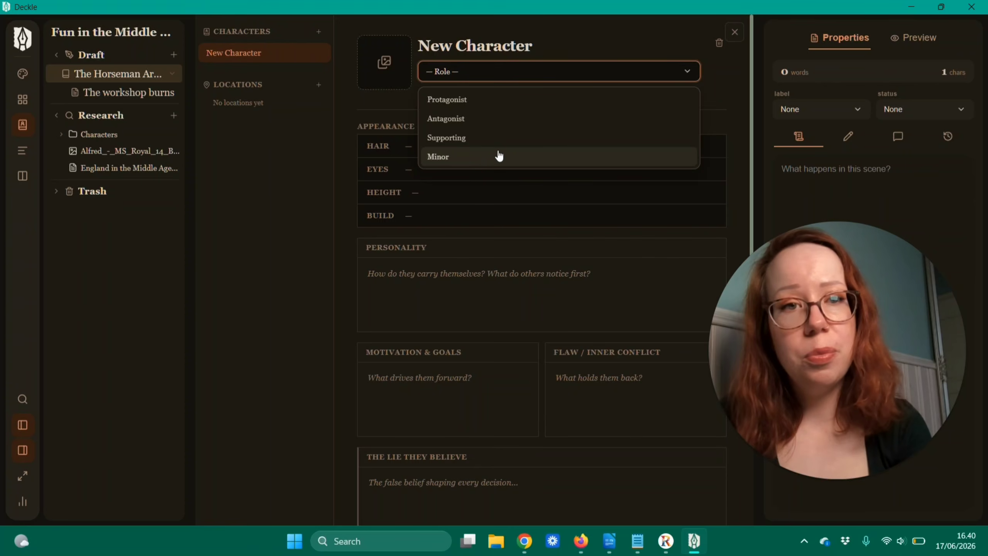
pyautogui.click(717, 95)
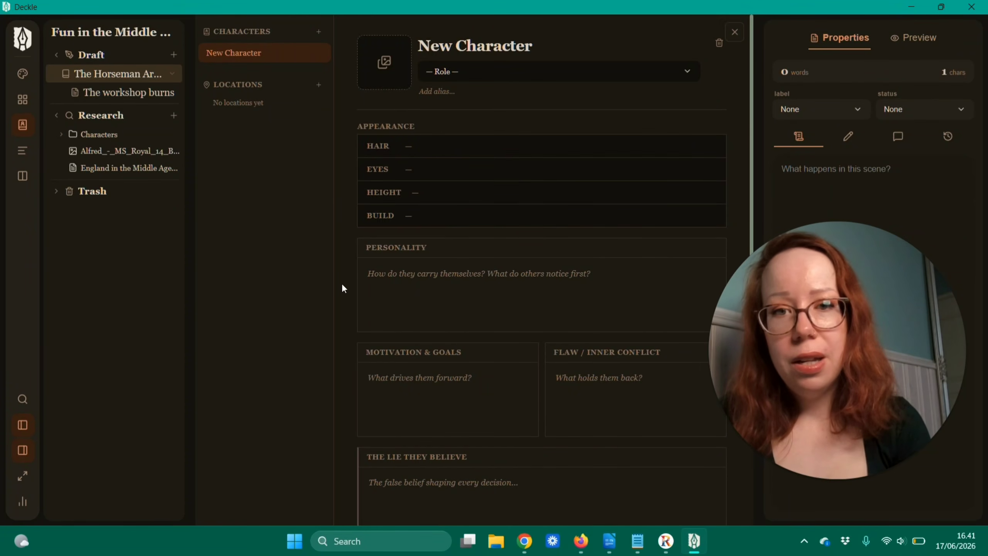
pyautogui.scroll(-3, 578, 265)
pyautogui.scroll(3, 506, 241)
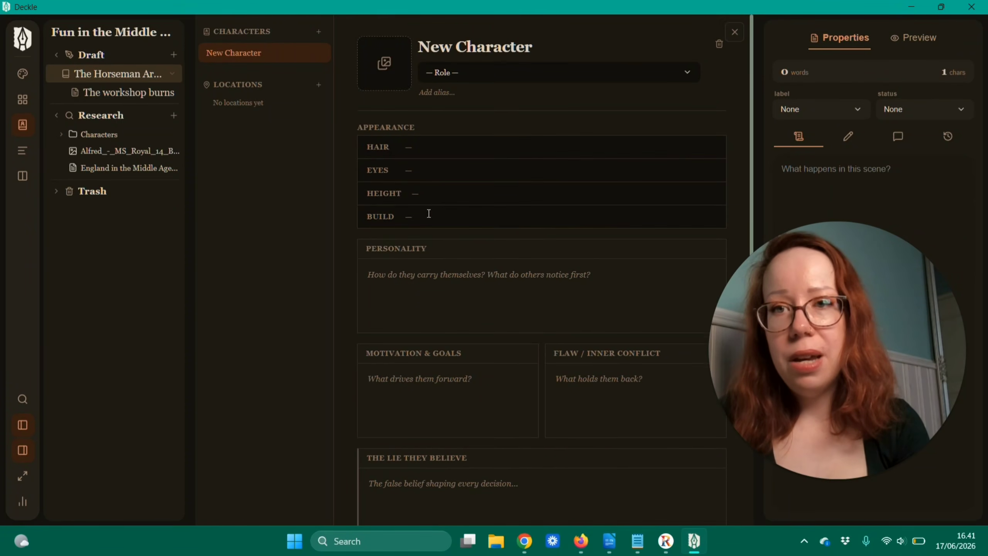
pyautogui.click(320, 86)
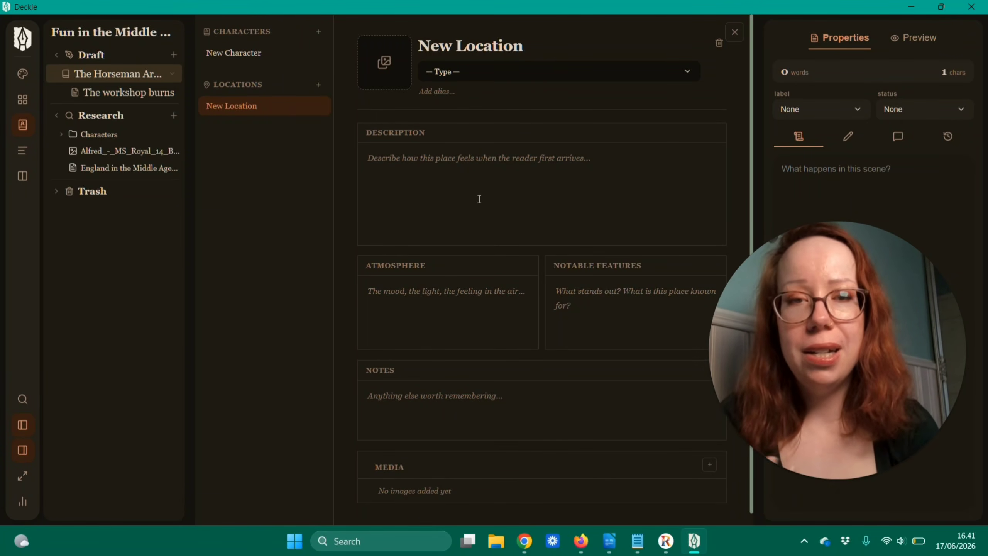
pyautogui.click(23, 124)
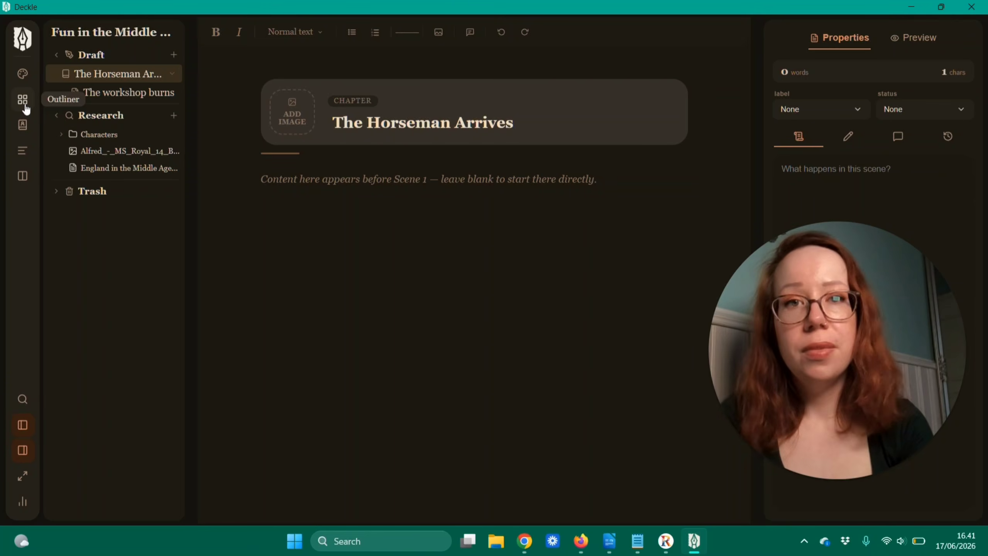
# - Open the Outliner and expand the chapter "The Horseman Arrives" to view its scene cards
pyautogui.click(23, 102)
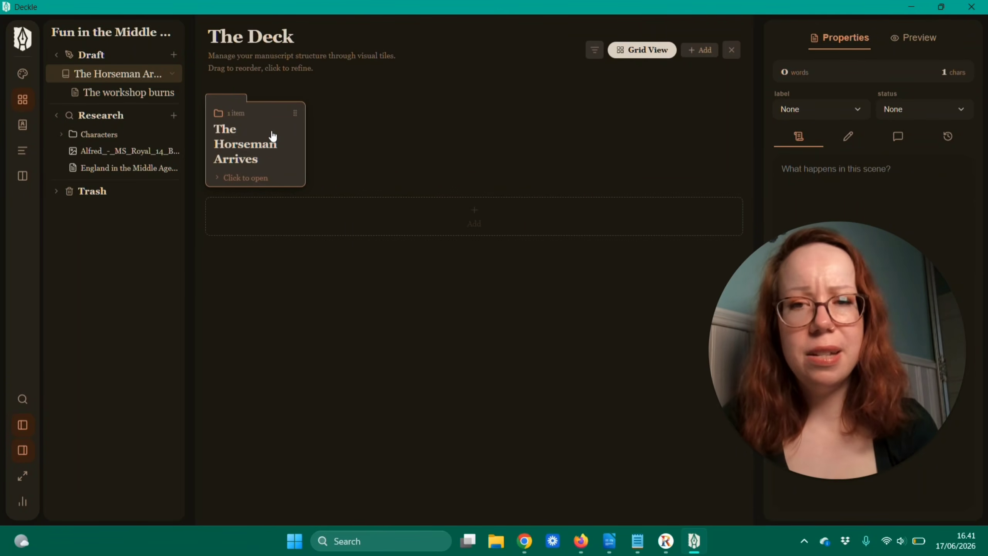
pyautogui.click(253, 157)
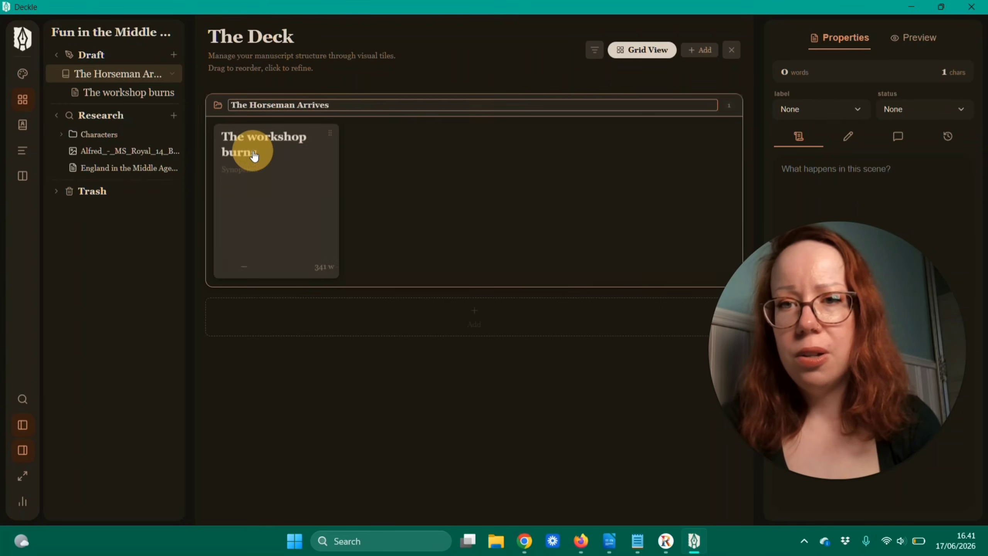
pyautogui.click(257, 98)
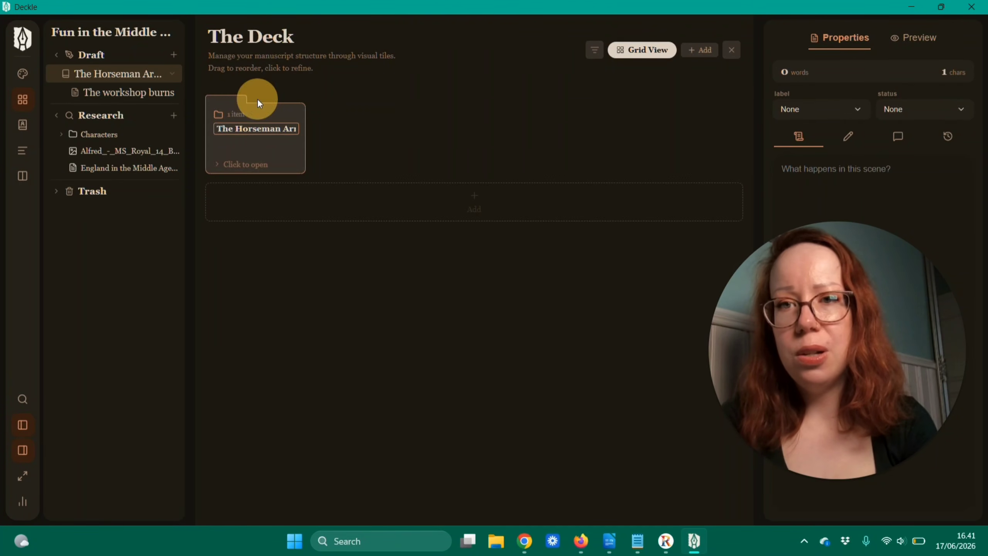
pyautogui.click(249, 159)
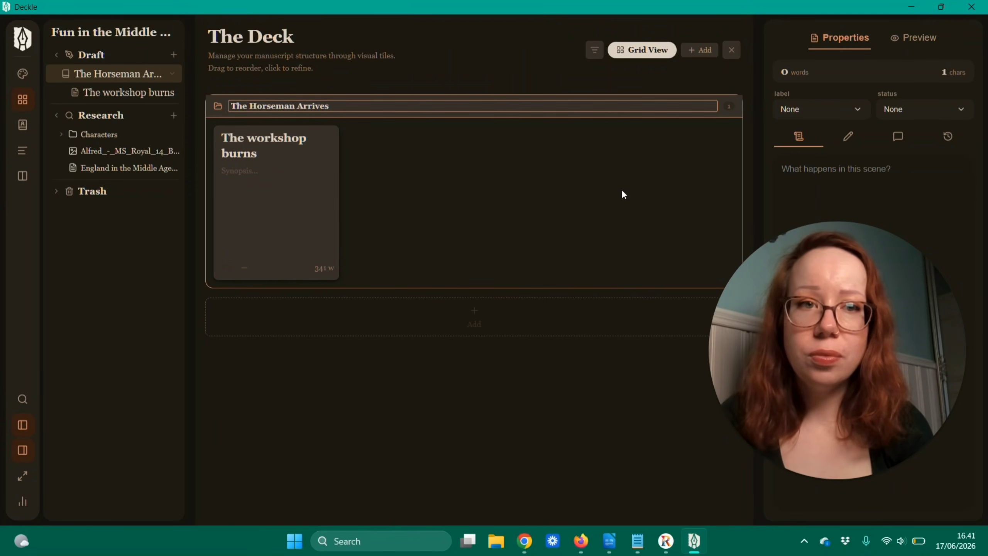
# - Add a new scene in the Deck and move it into "The Horseman Arrives" ahead of "The workshop burns"
pyautogui.click(699, 50)
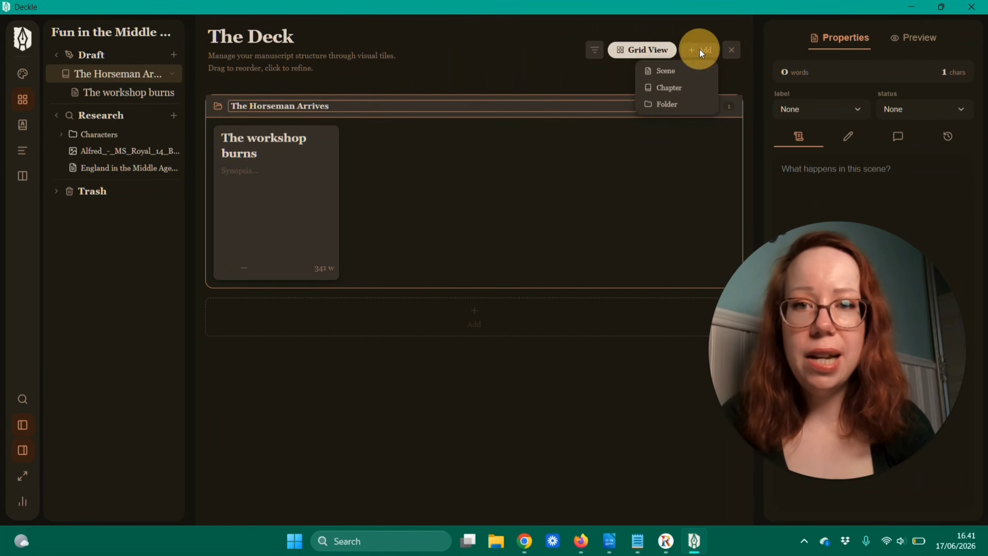
pyautogui.click(668, 72)
pyautogui.click(299, 345)
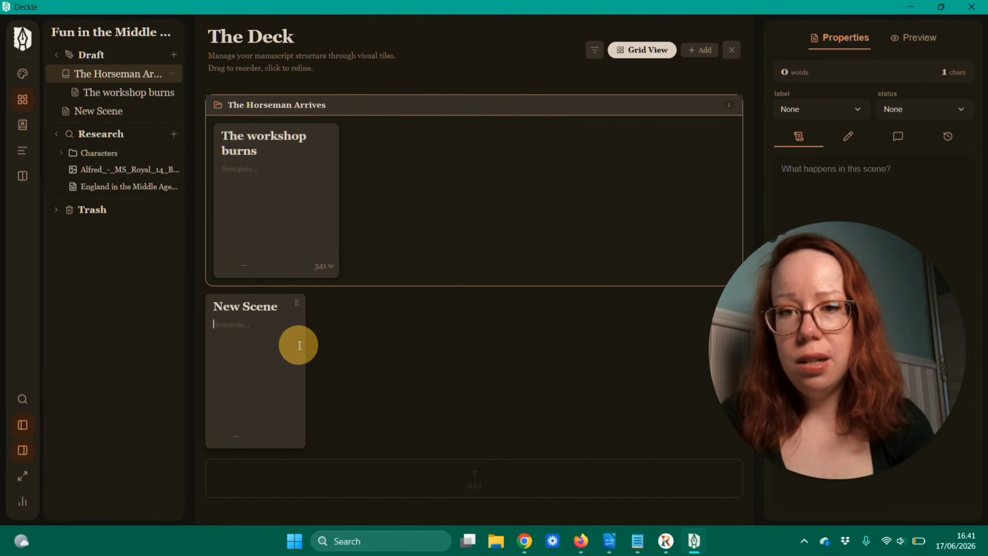
pyautogui.moveTo(297, 303); pyautogui.dragTo(291, 136)
# - Look at the manuscript outline in List View and return to Grid View
pyautogui.click(643, 49)
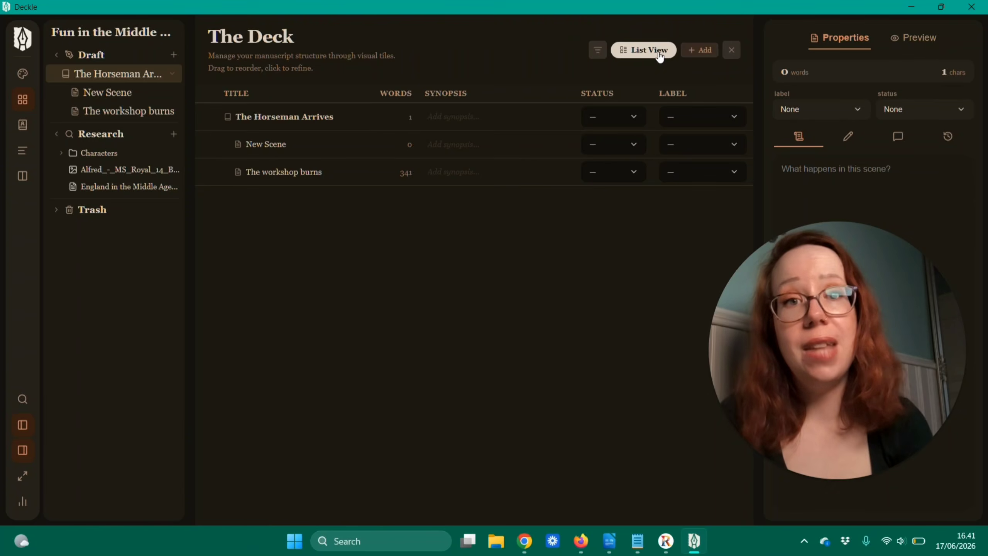
pyautogui.click(647, 53)
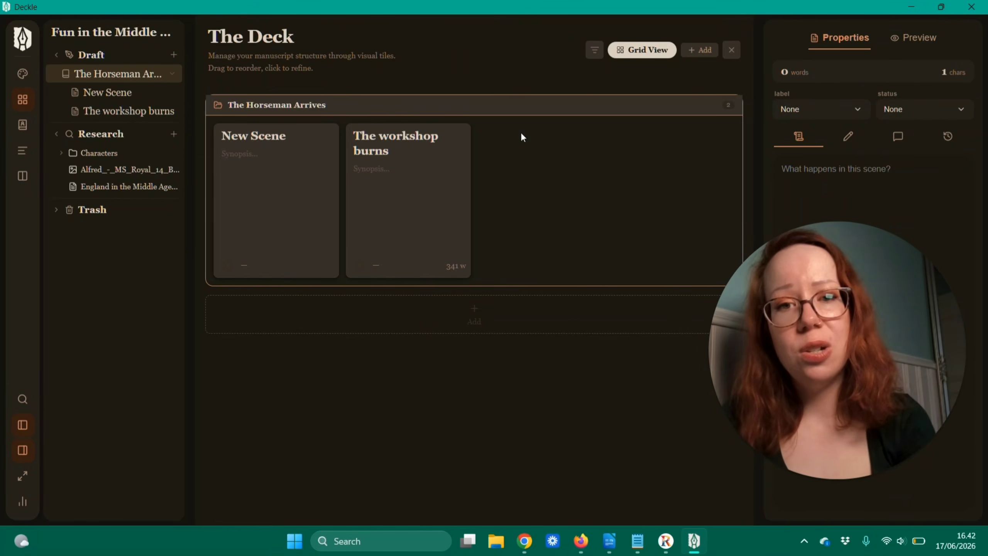
# - View the project's writing statistics, and try the distraction-free view of the chapter page before returning to the normal layout
pyautogui.click(22, 501)
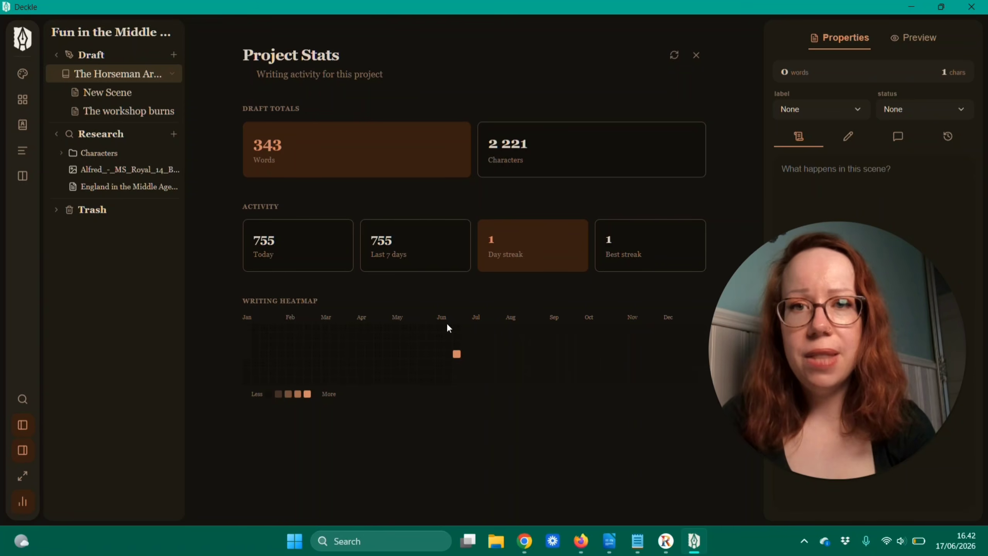
pyautogui.click(21, 504)
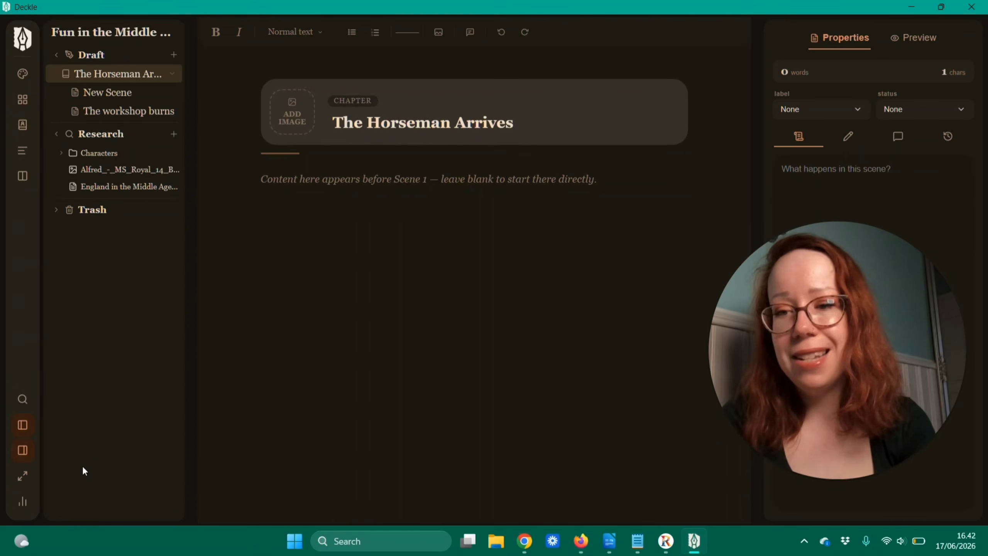
pyautogui.click(23, 479)
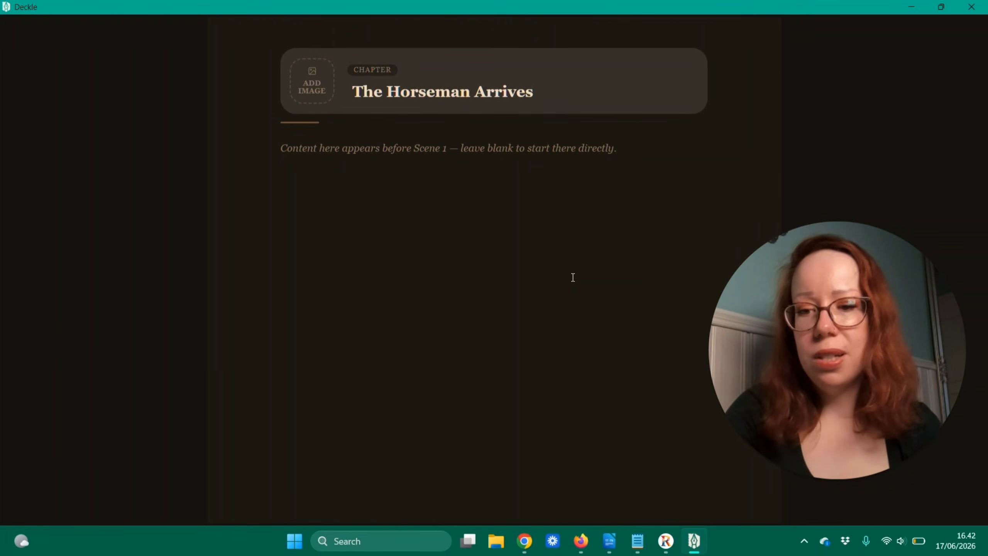
pyautogui.press('Escape')
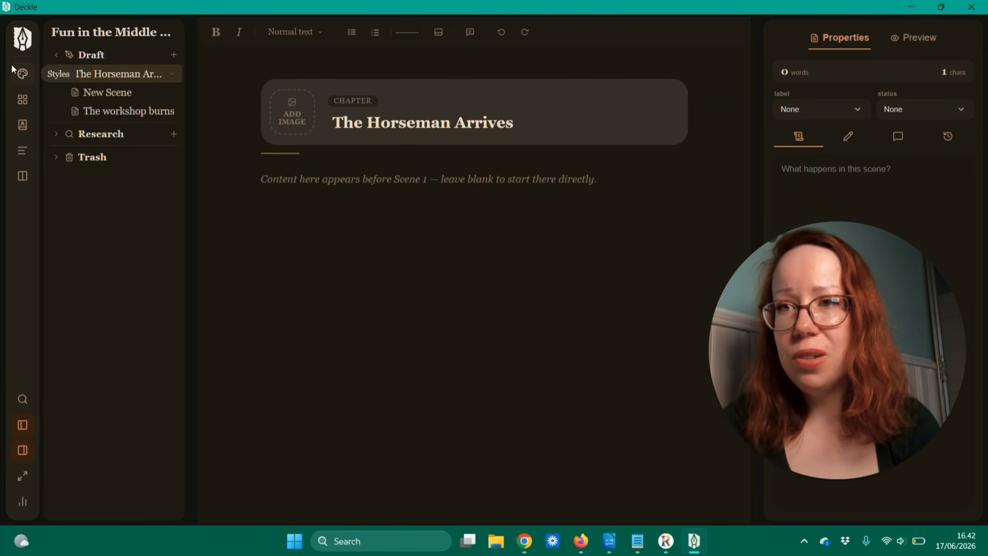
# - Browse the book style presets and apply the Heritage preset
pyautogui.click(22, 75)
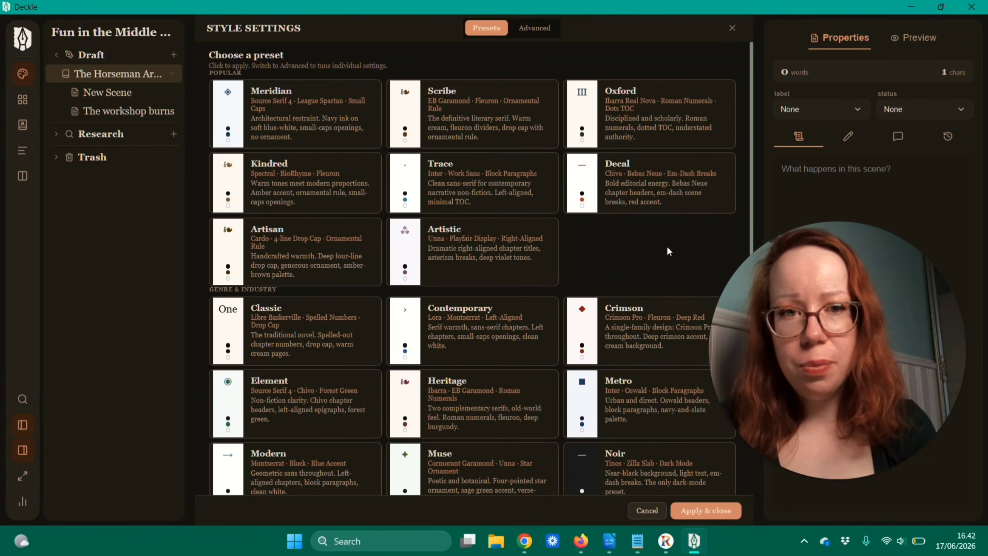
pyautogui.scroll(-2, 666, 251)
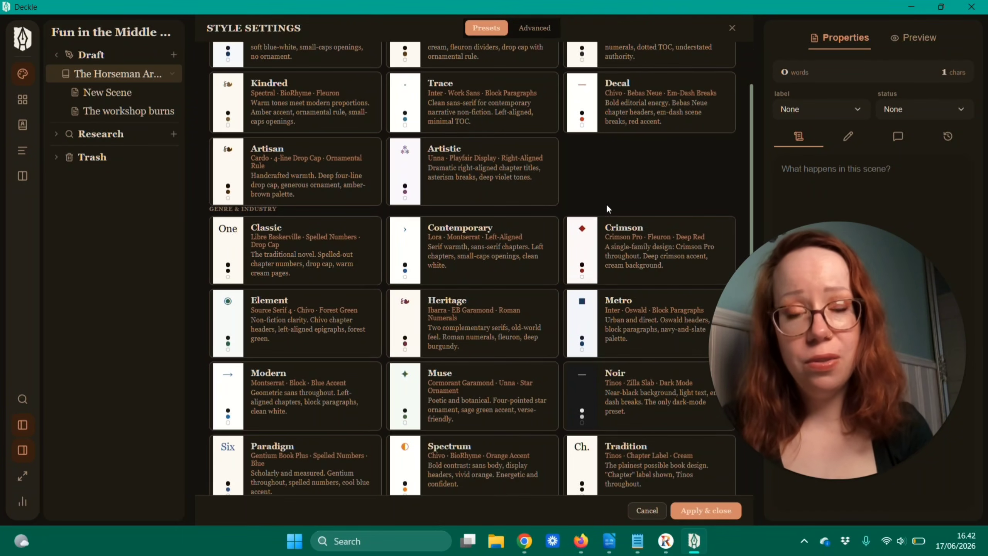
pyautogui.scroll(-3, 607, 206)
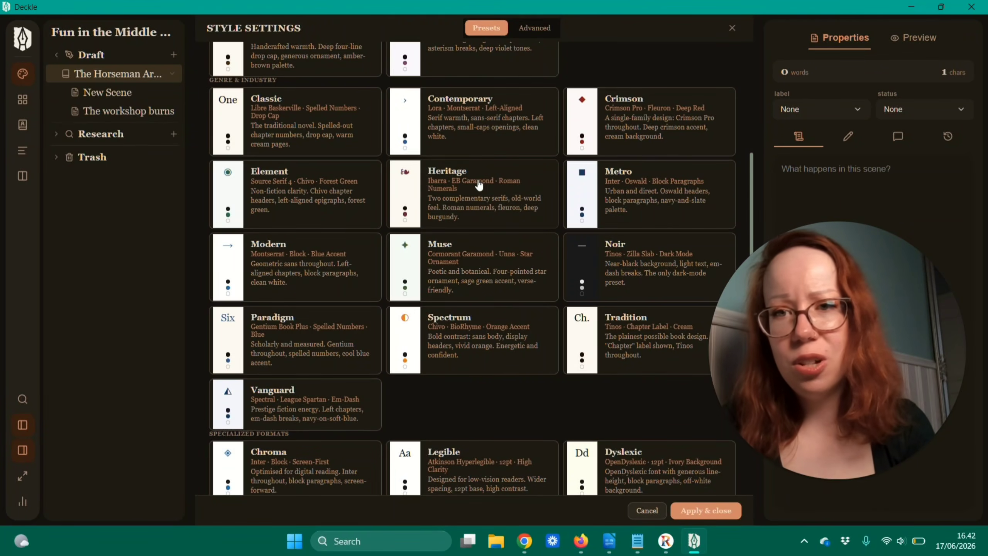
pyautogui.scroll(-3, 333, 373)
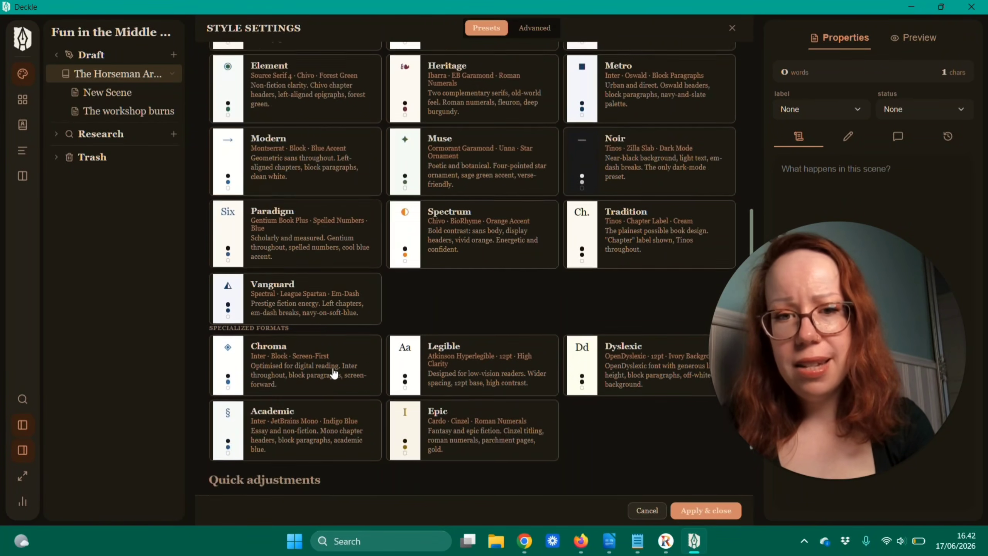
pyautogui.scroll(4, 346, 360)
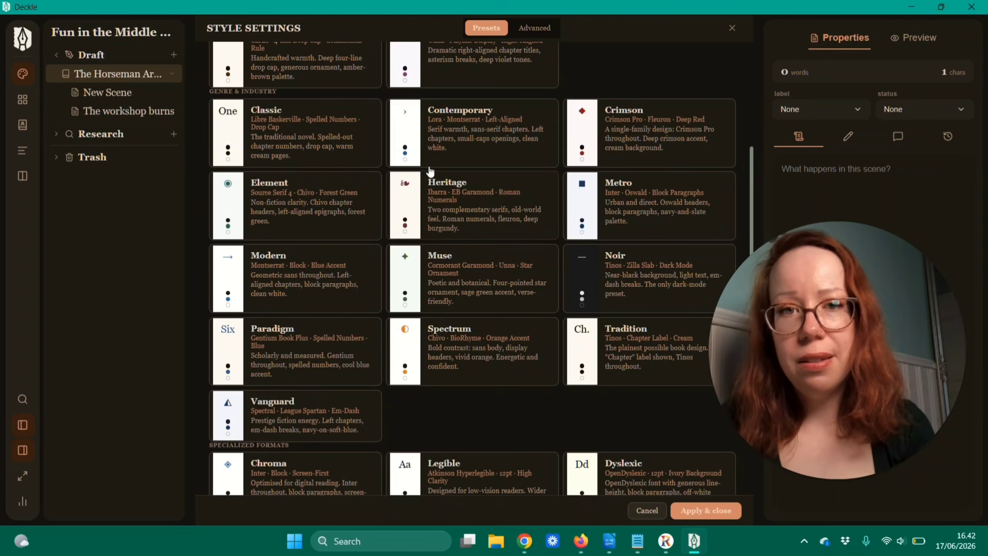
pyautogui.click(491, 221)
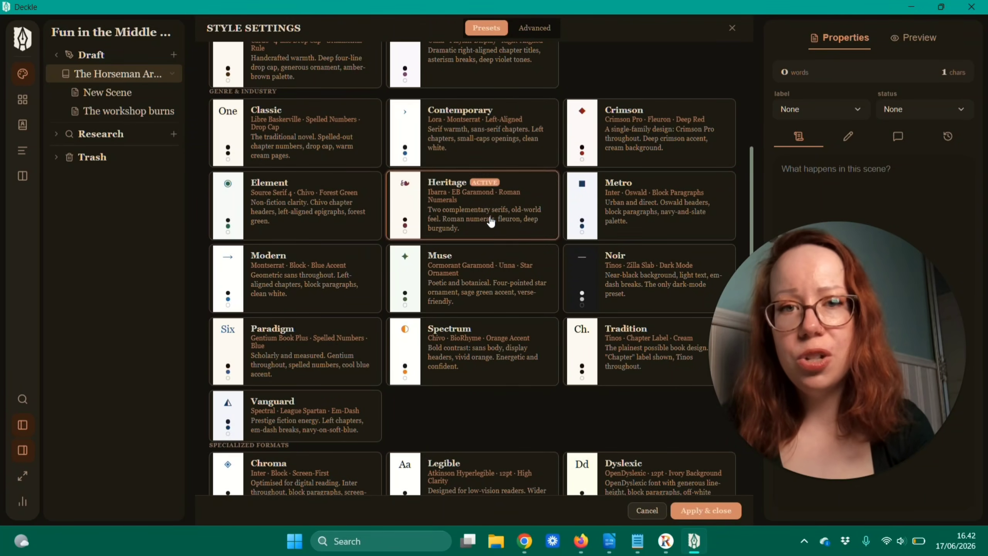
pyautogui.scroll(3, 490, 221)
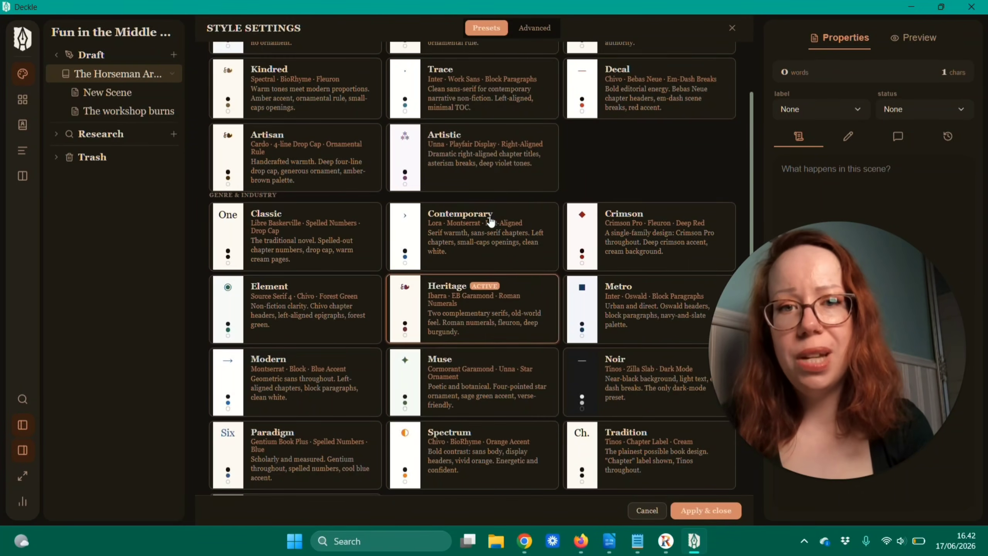
# - Look through the advanced typography and layout settings of the book style, and return to the presets
pyautogui.click(538, 30)
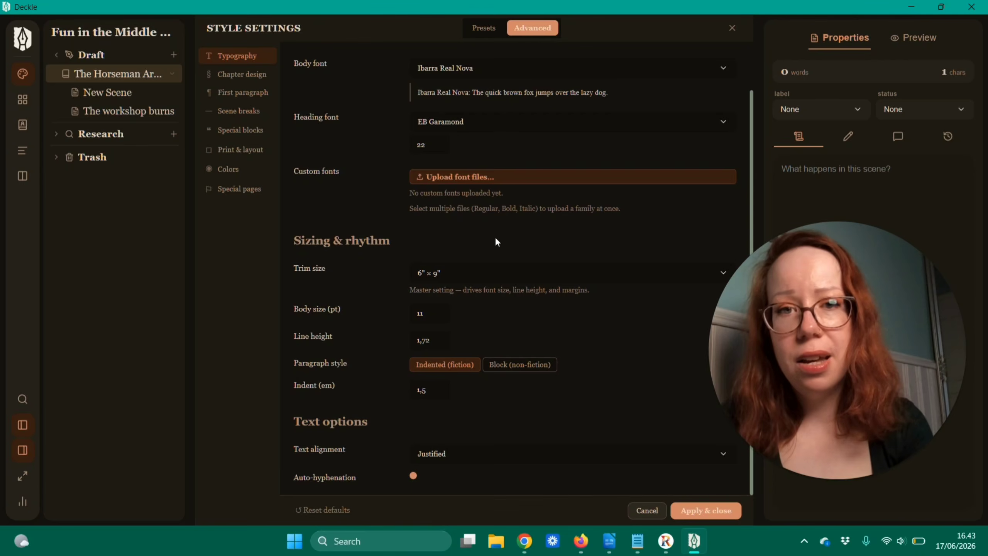
pyautogui.scroll(2, 495, 238)
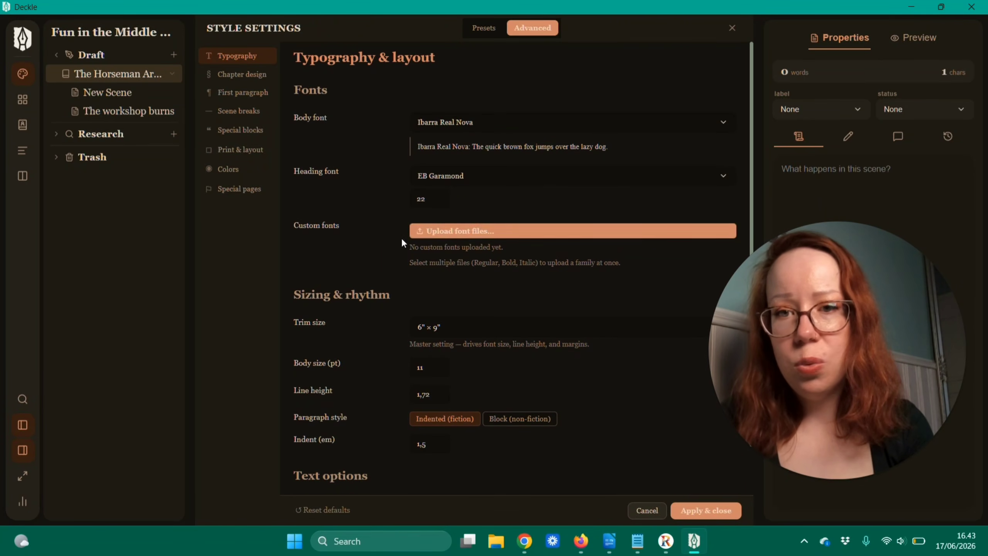
pyautogui.click(489, 36)
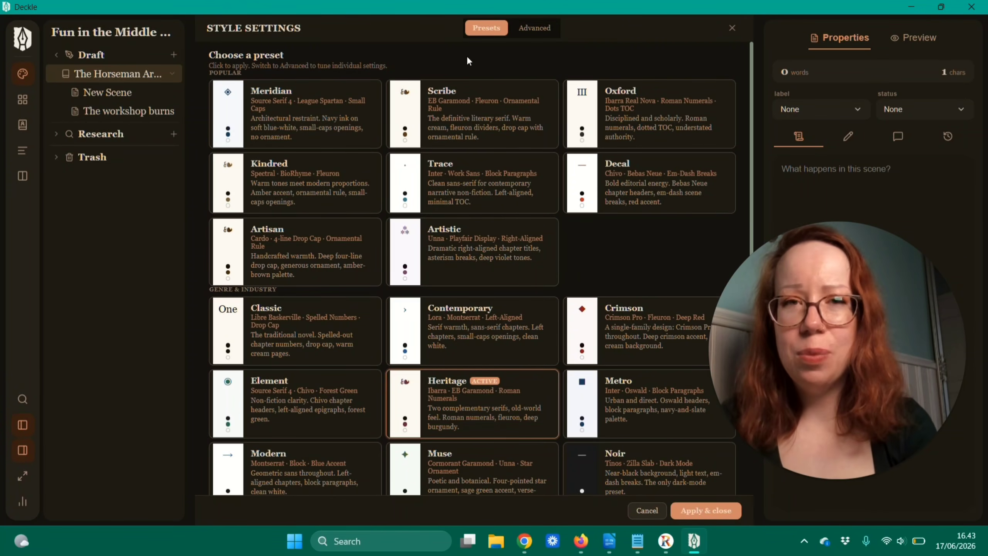
# - Examine the format, metadata and option settings for exporting the book, and close them without exporting
pyautogui.click(23, 39)
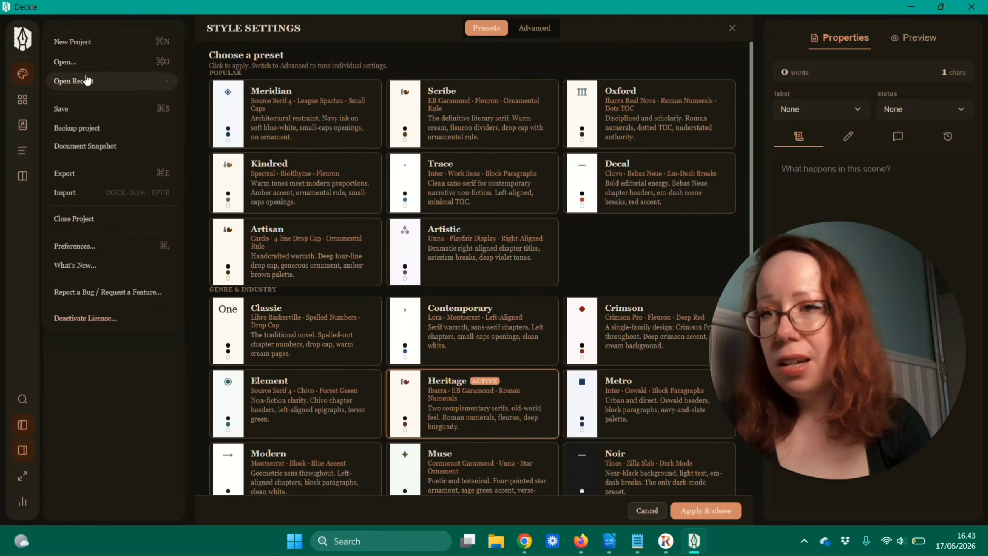
pyautogui.click(121, 174)
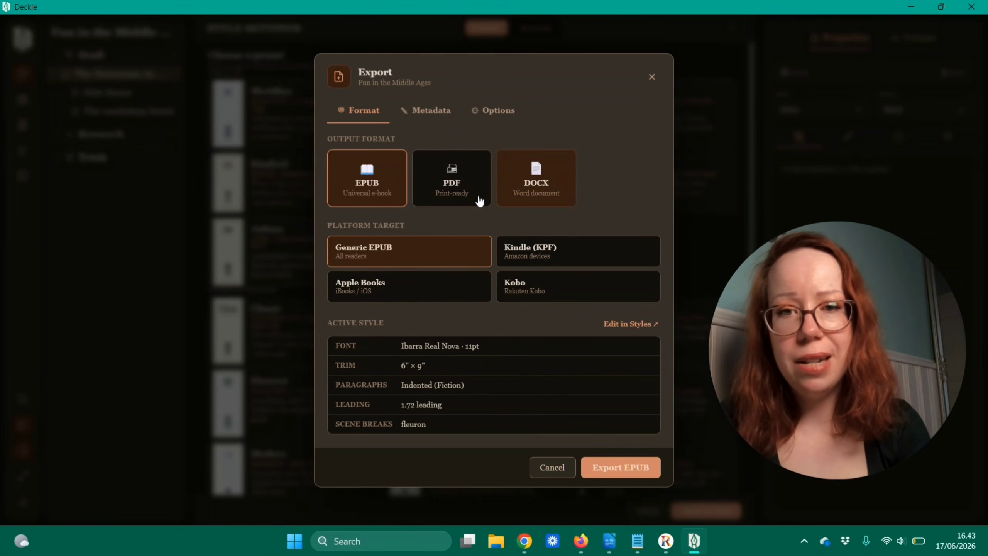
pyautogui.click(428, 109)
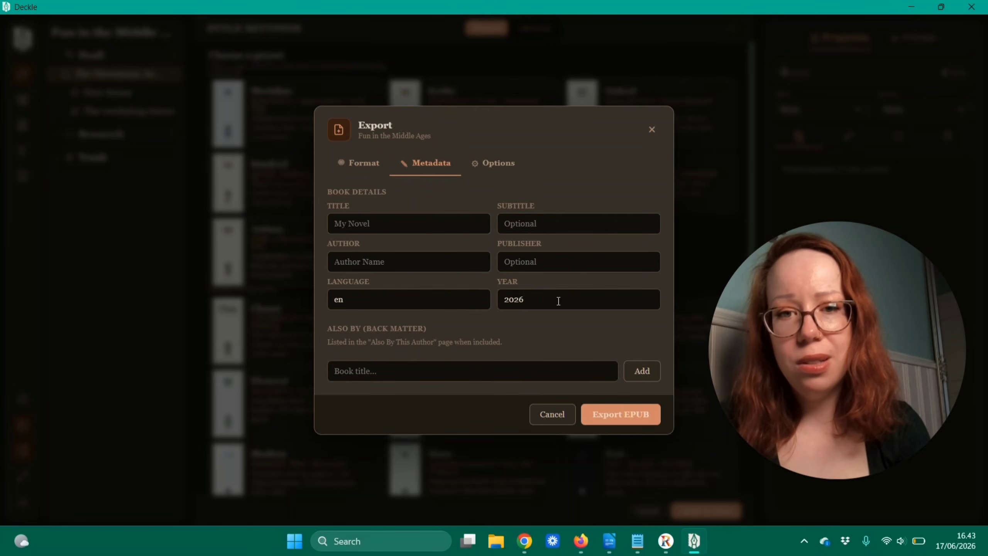
pyautogui.click(501, 164)
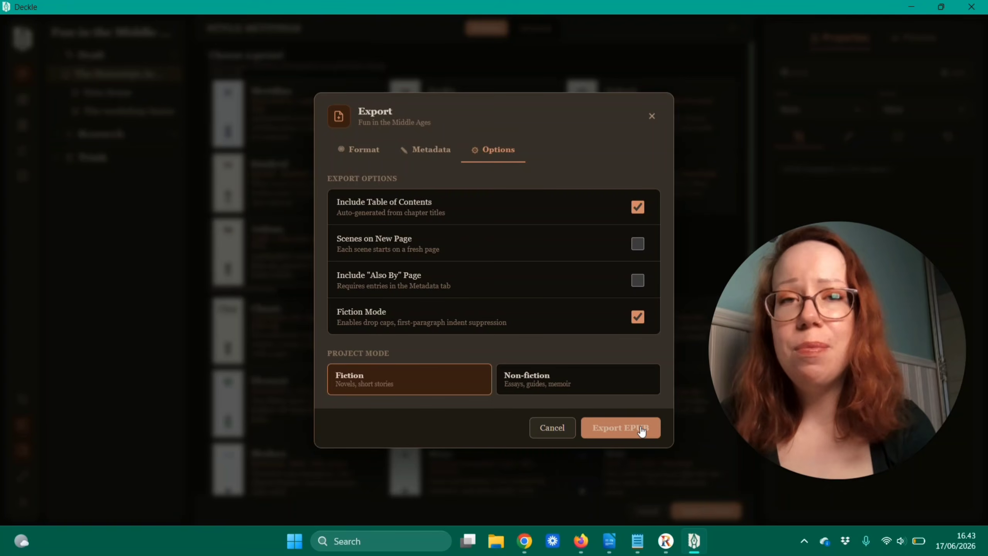
pyautogui.click(650, 121)
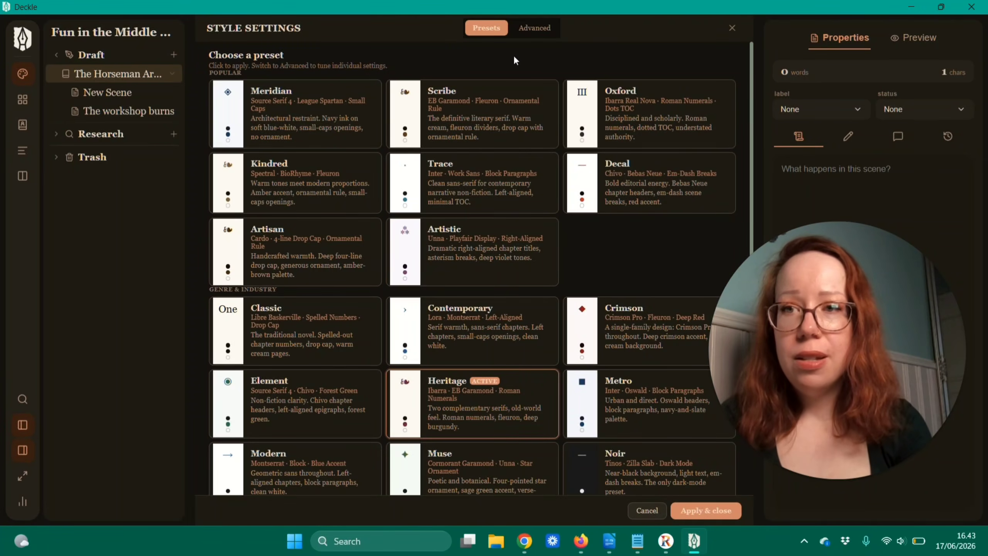